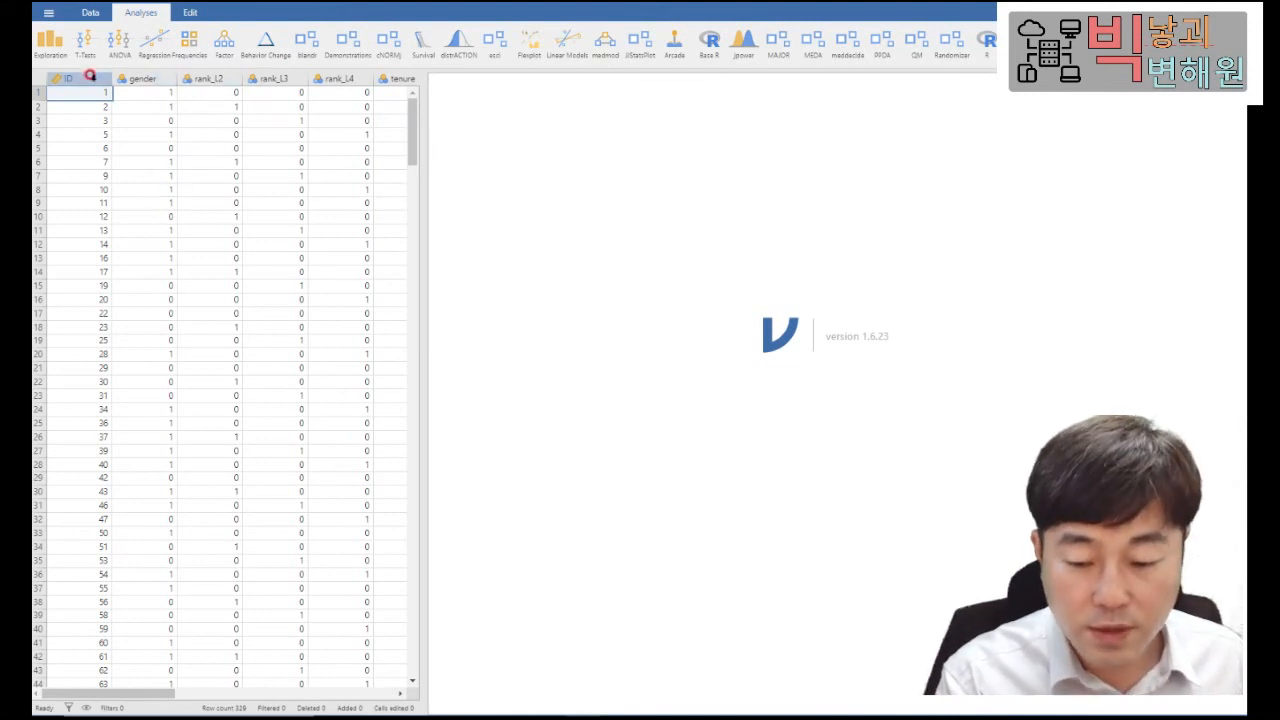
Widen the data pane to review all variables from ID through turnover.
left_click_drag(421, 119, 742, 178)
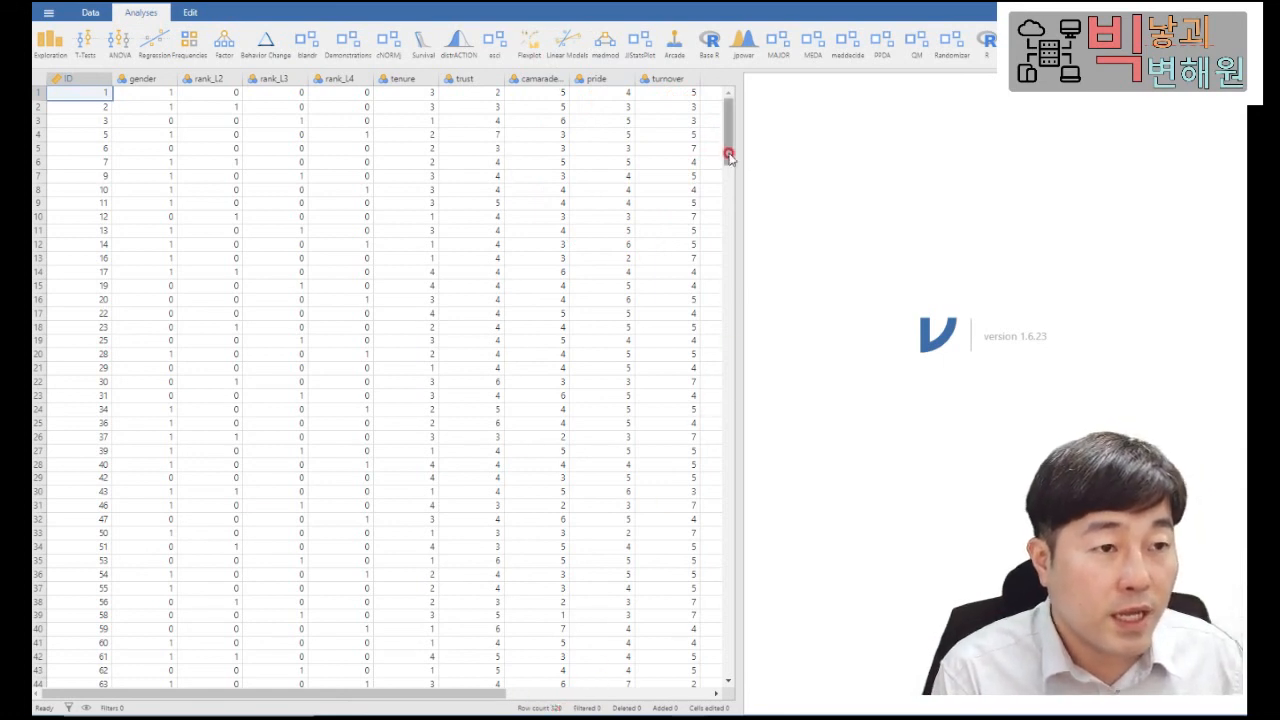
mouse_move(728, 150)
left_mouse_down()
mouse_move(743, 451)
mouse_move(717, 154)
left_mouse_up()
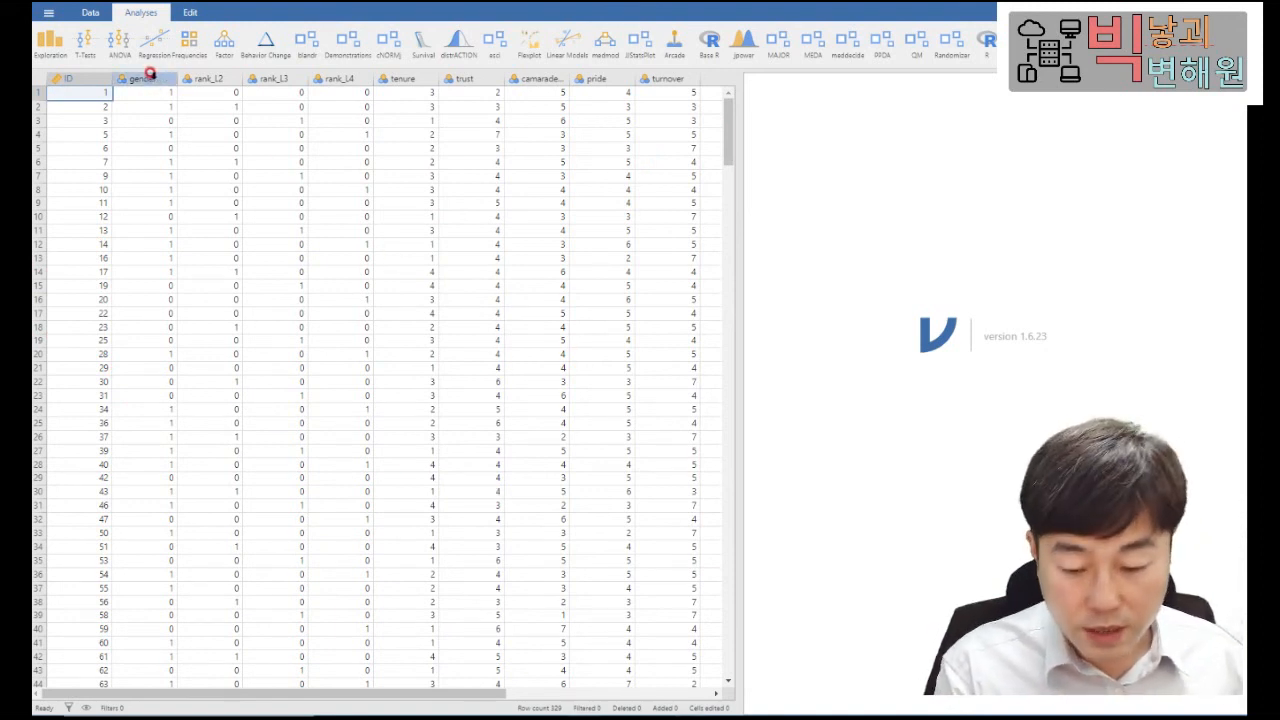
left_click(93, 13)
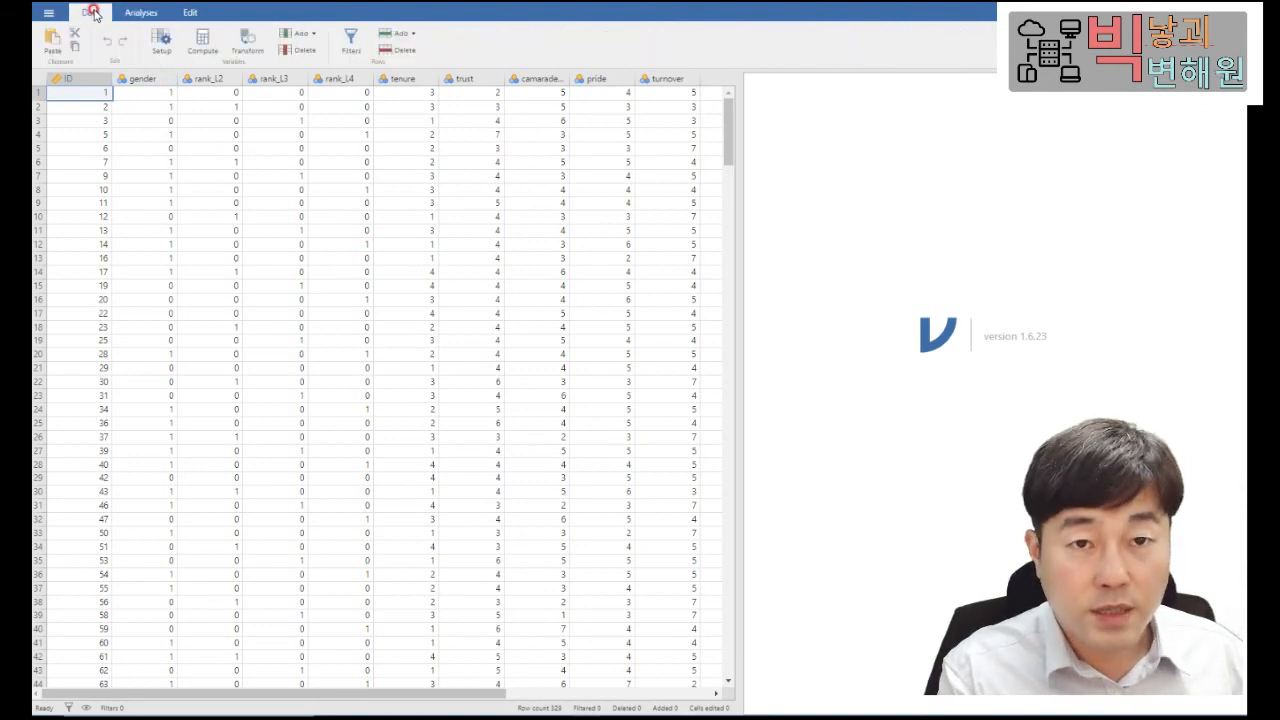
left_click(49, 13)
left_click(51, 101)
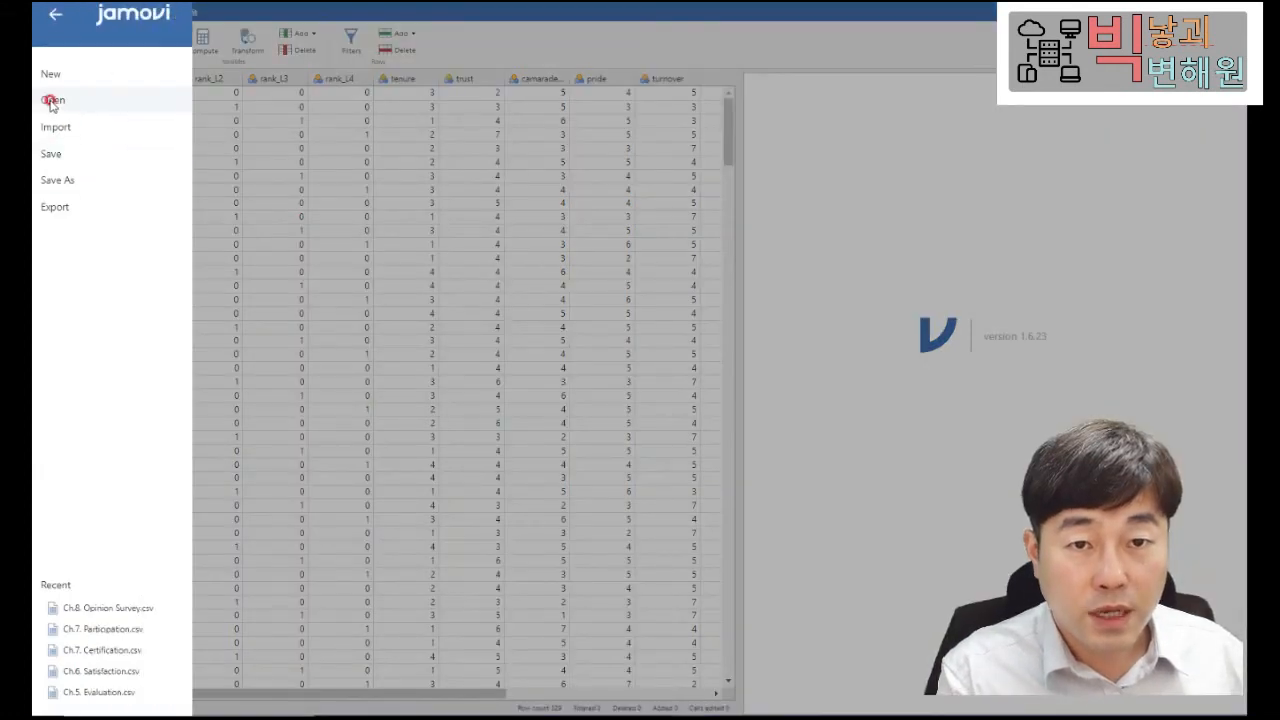
left_click(51, 101)
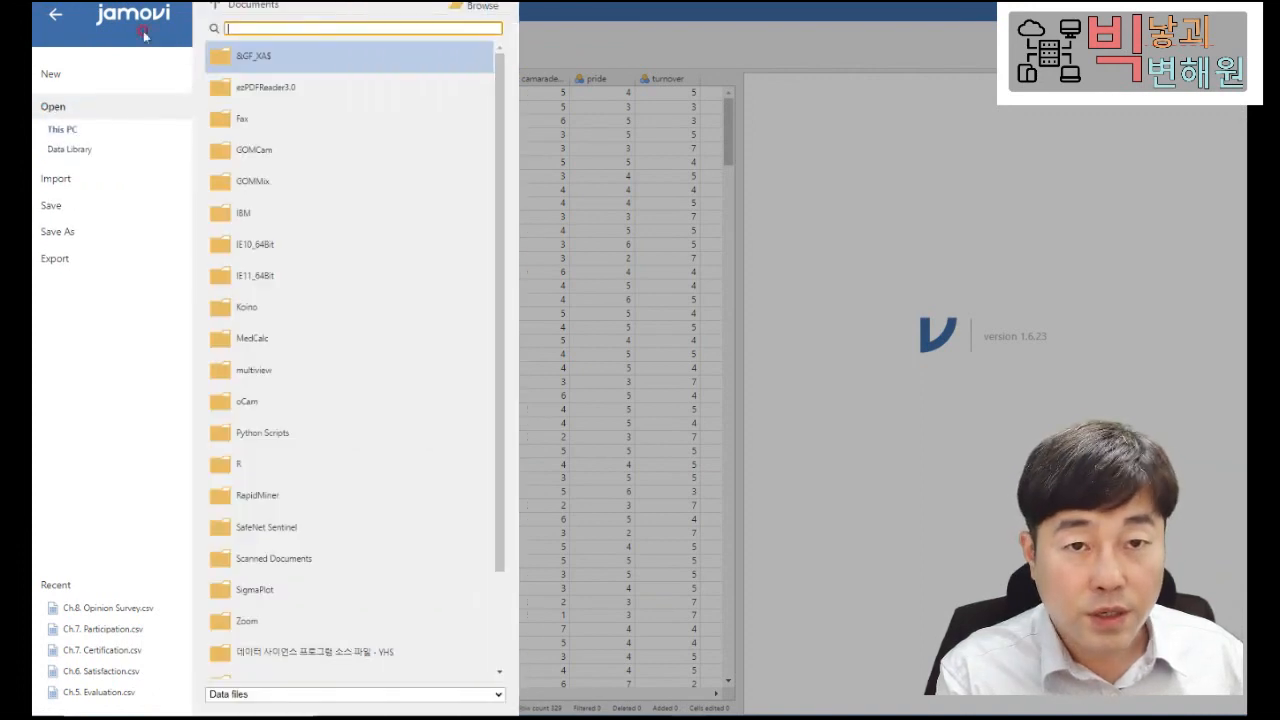
left_click(214, 6)
left_click(55, 14)
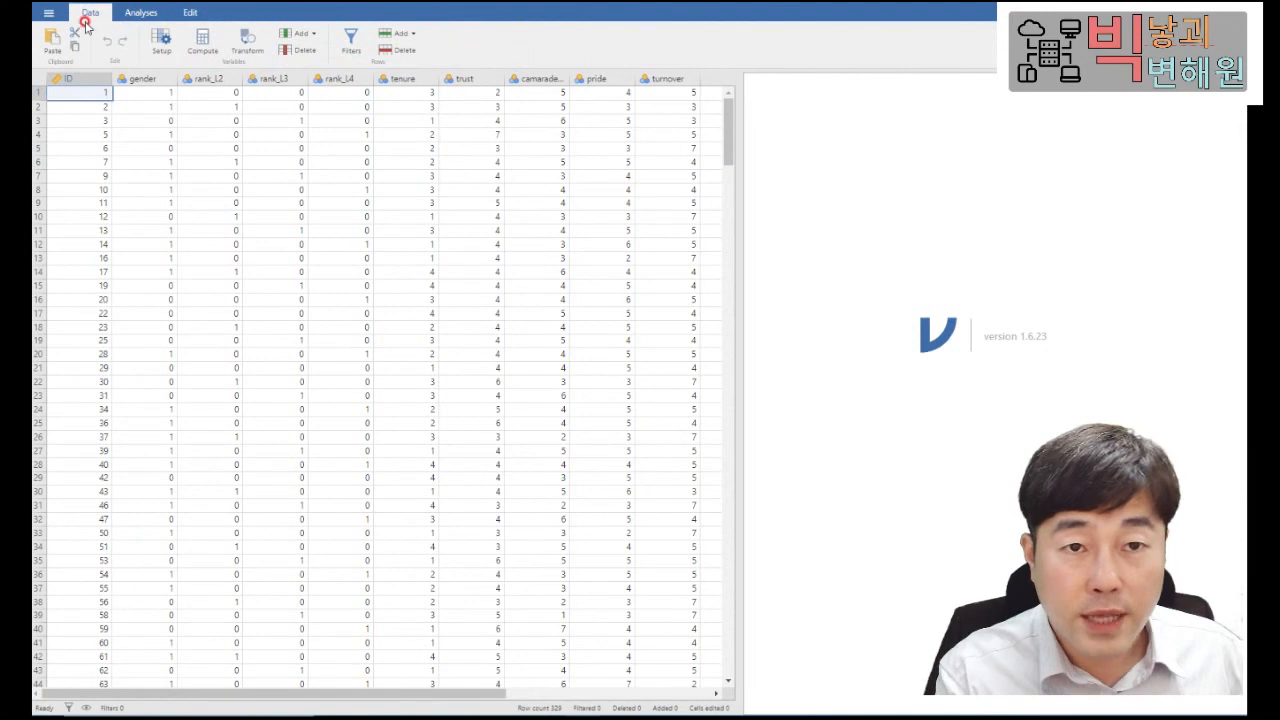
Set the measure type of the ID variable to ID in the variable setup.
left_click(161, 44)
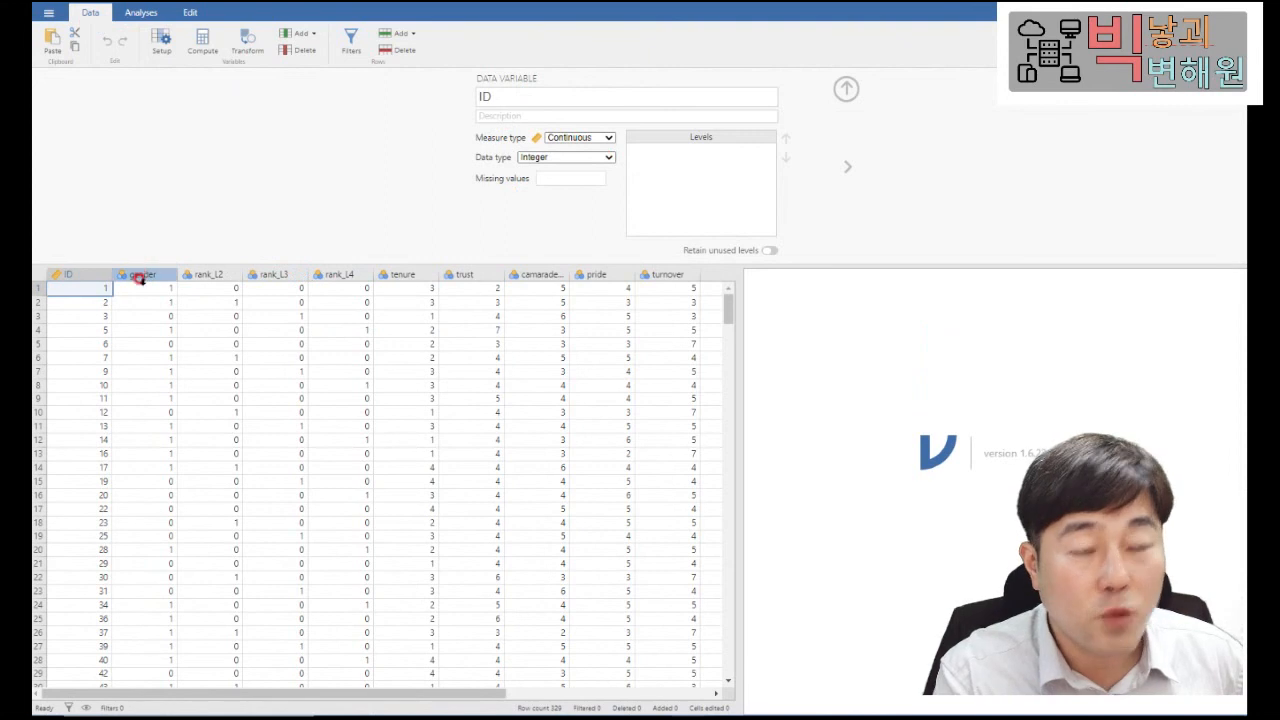
left_click(567, 138)
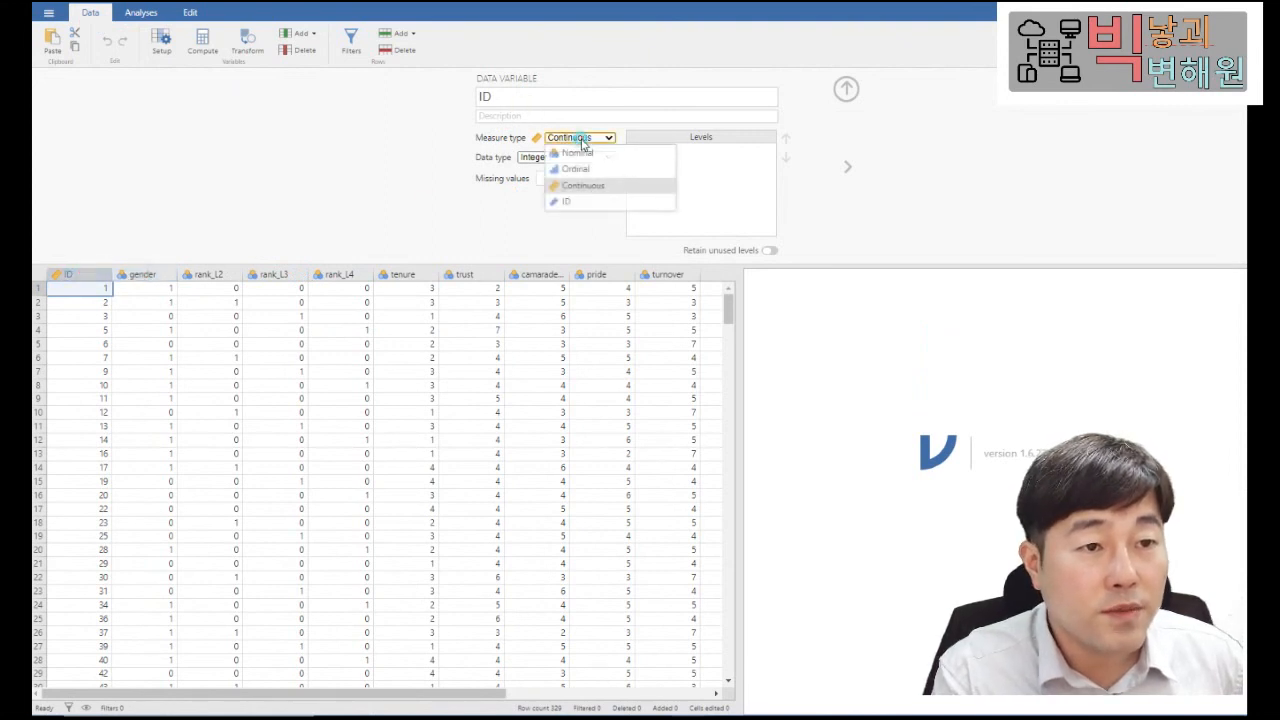
left_click(565, 205)
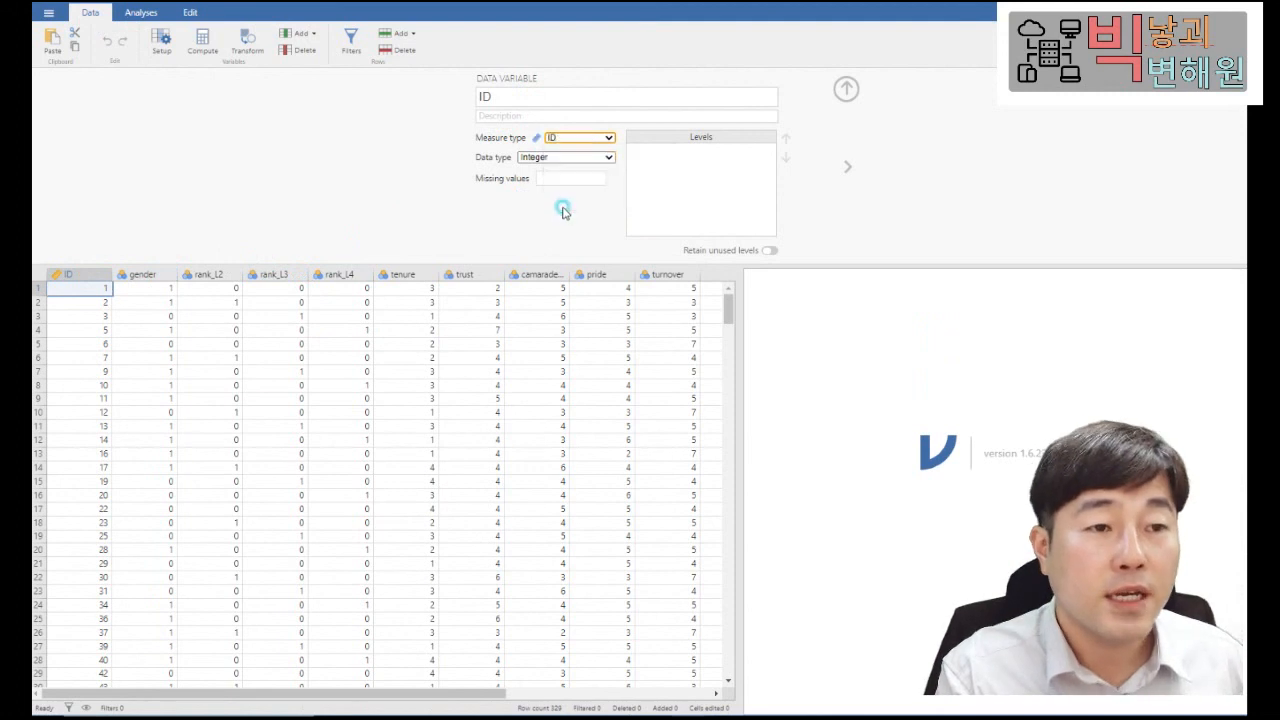
Review the measure type and levels of the gender, rank_L2, rank_L3 and rank_L4 variables.
left_click(847, 167)
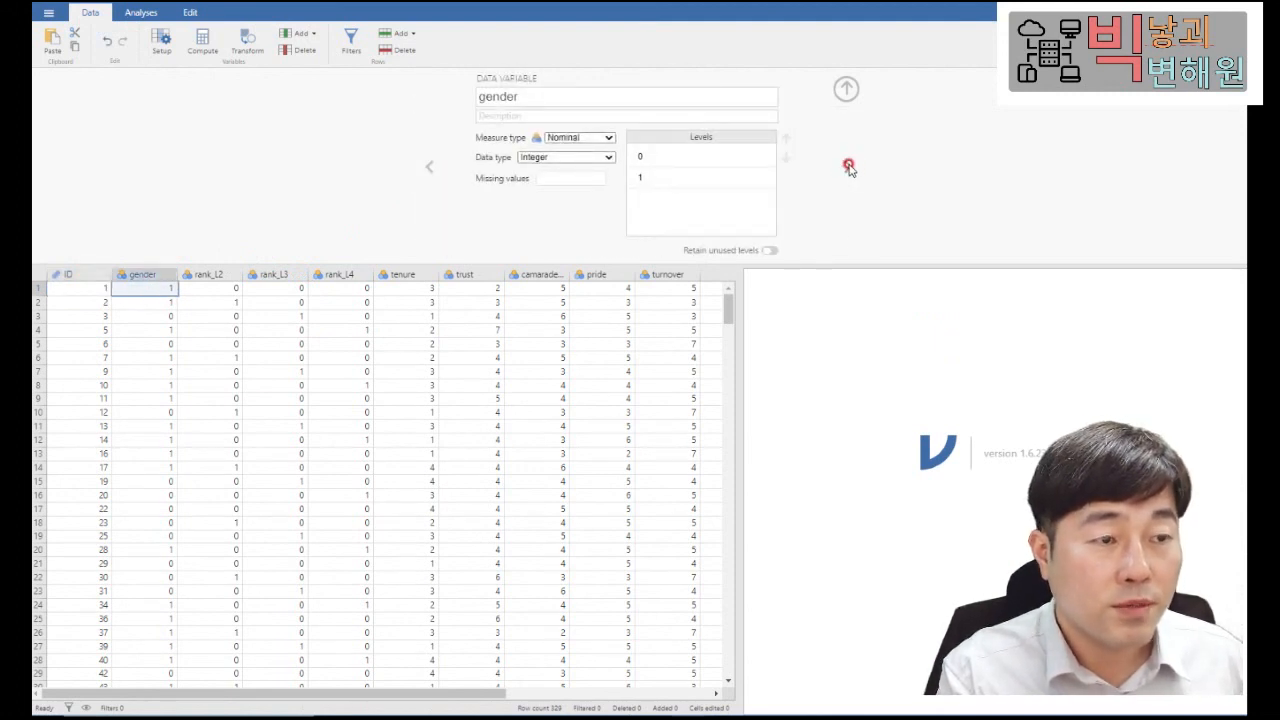
left_click(586, 137)
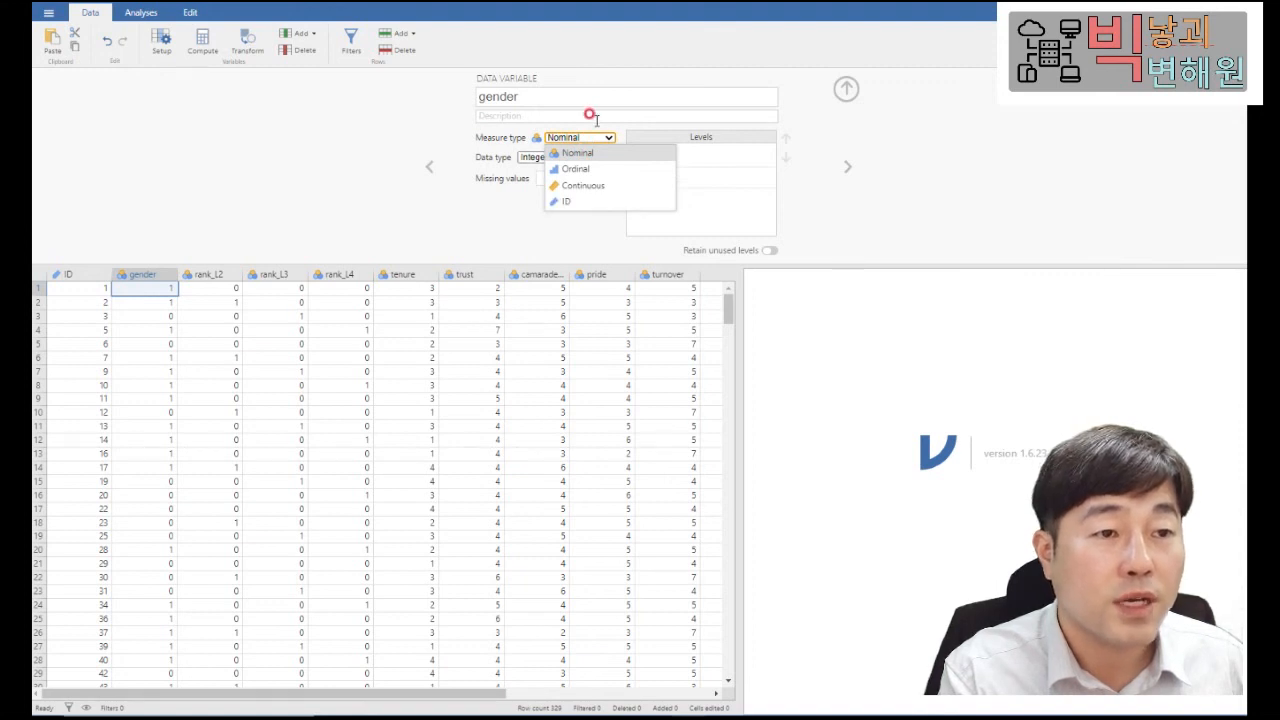
left_click(450, 135)
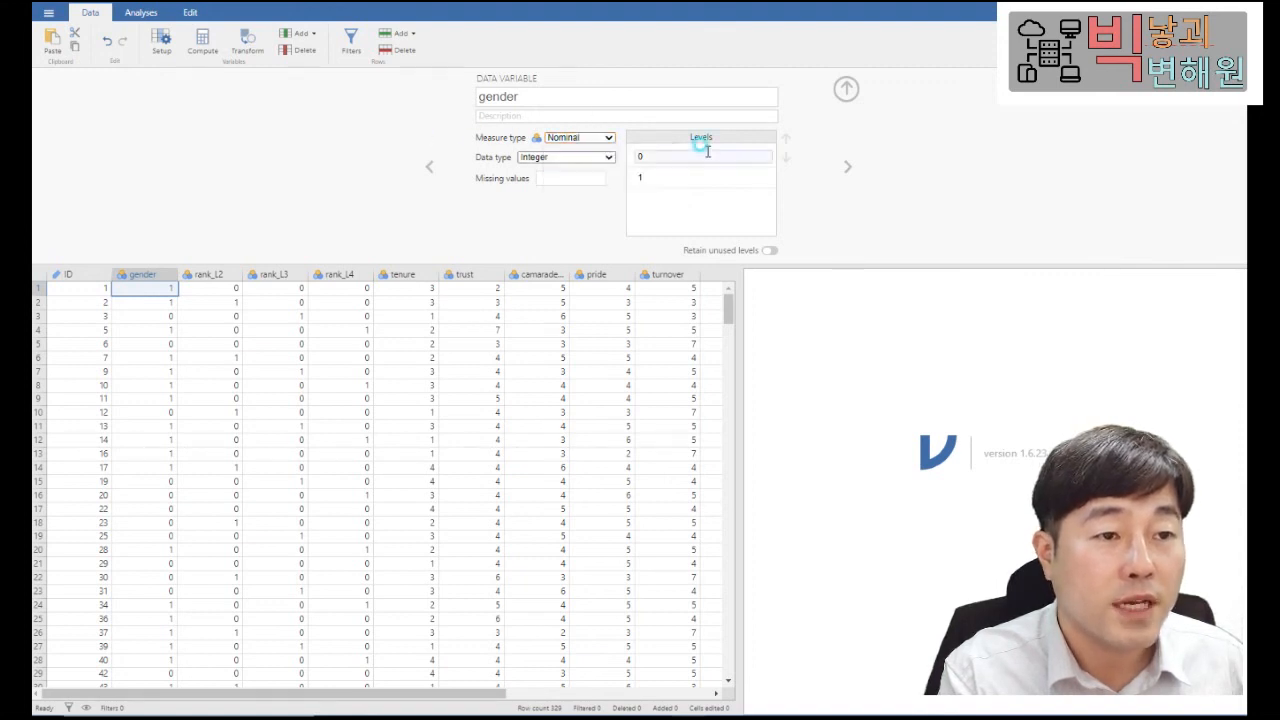
left_click(848, 167)
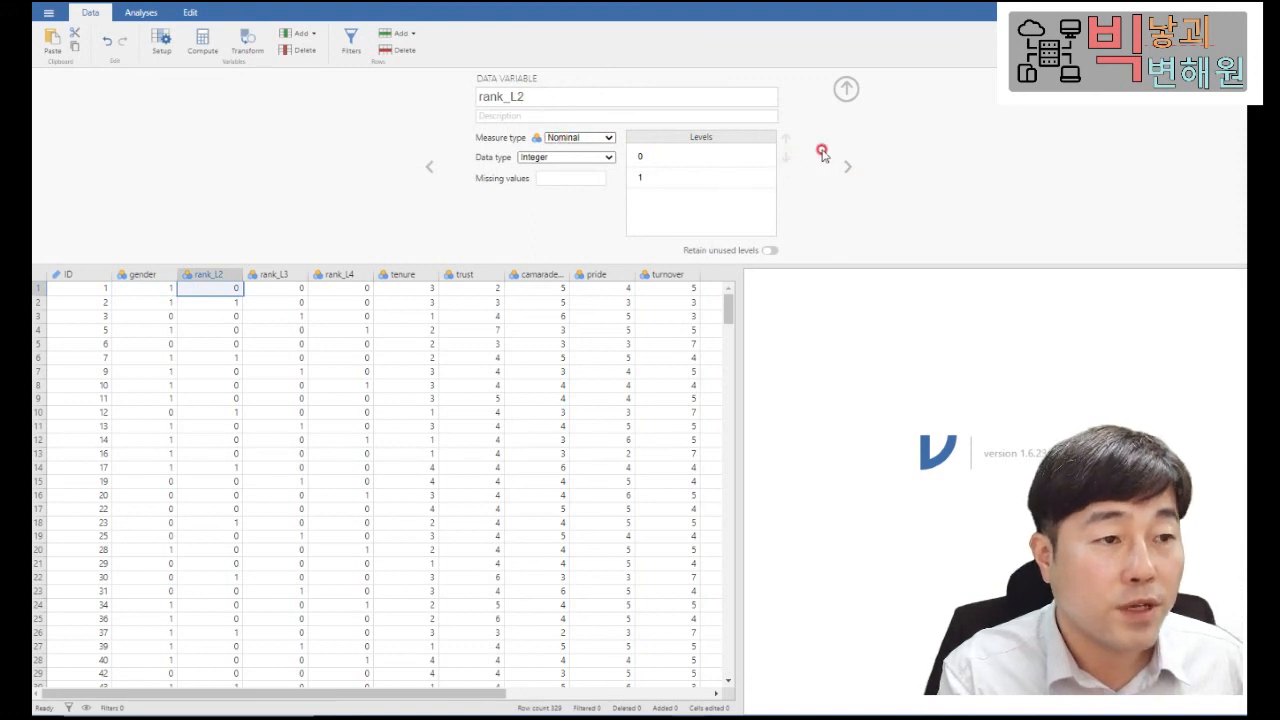
left_click(846, 168)
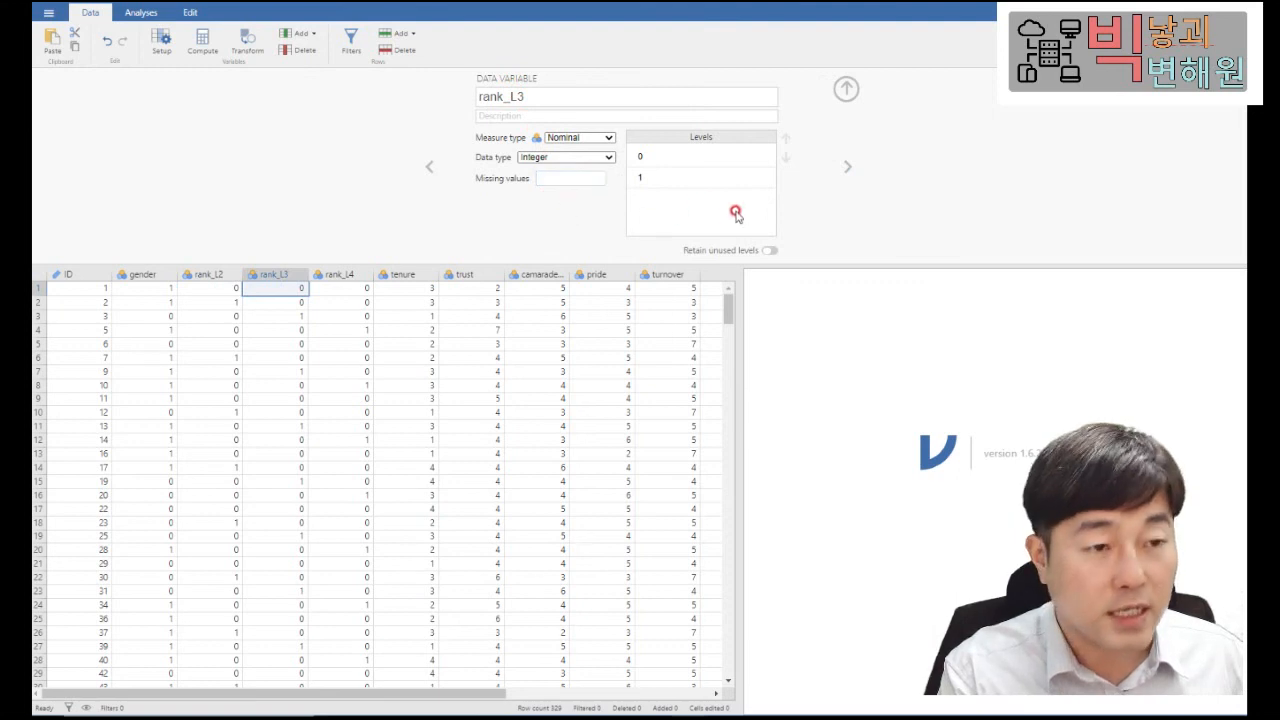
left_click(846, 167)
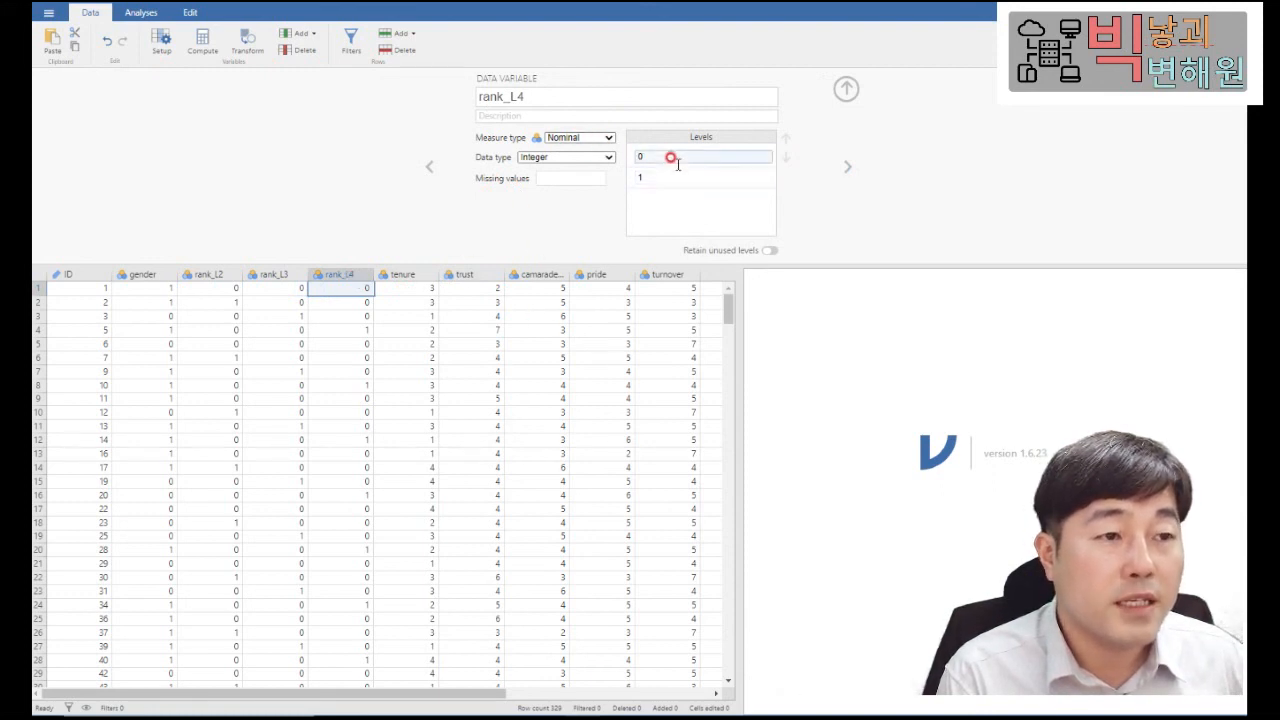
Set the measure type of the tenure variable to Continuous.
left_click(848, 168)
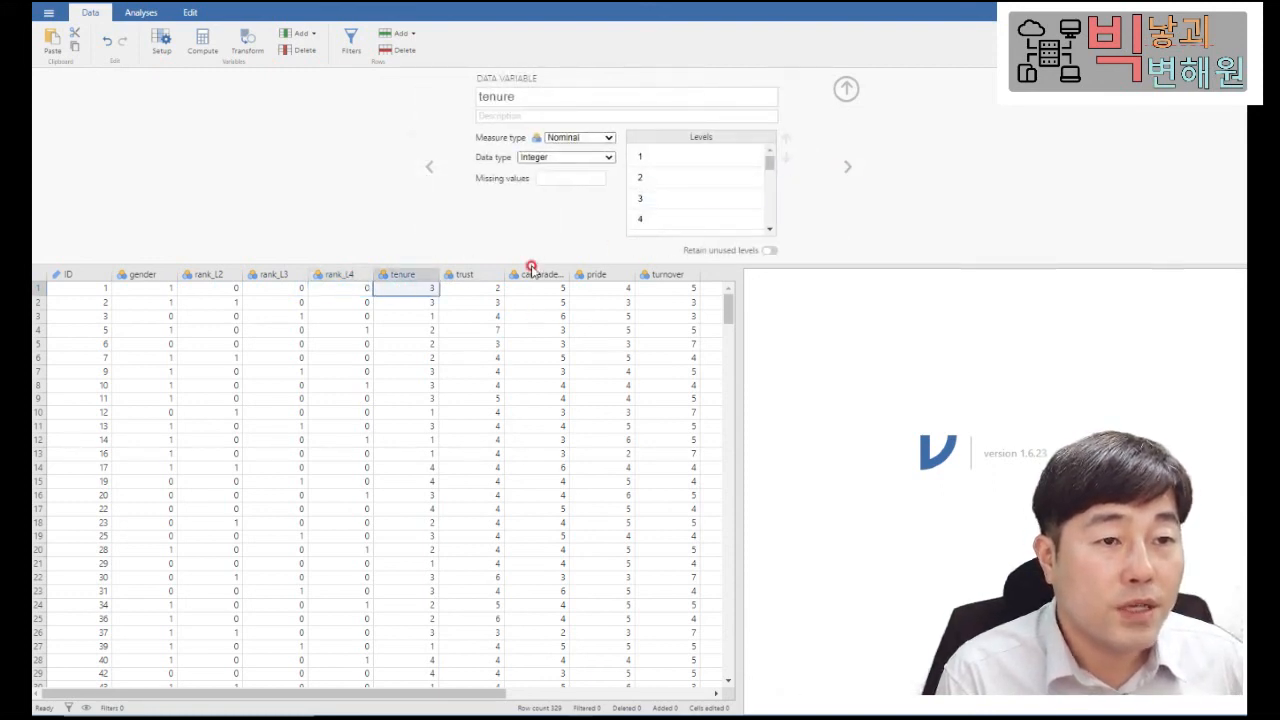
mouse_move(770, 161)
left_mouse_down()
mouse_move(771, 211)
mouse_move(788, 224)
mouse_move(777, 143)
left_mouse_up()
left_click(546, 139)
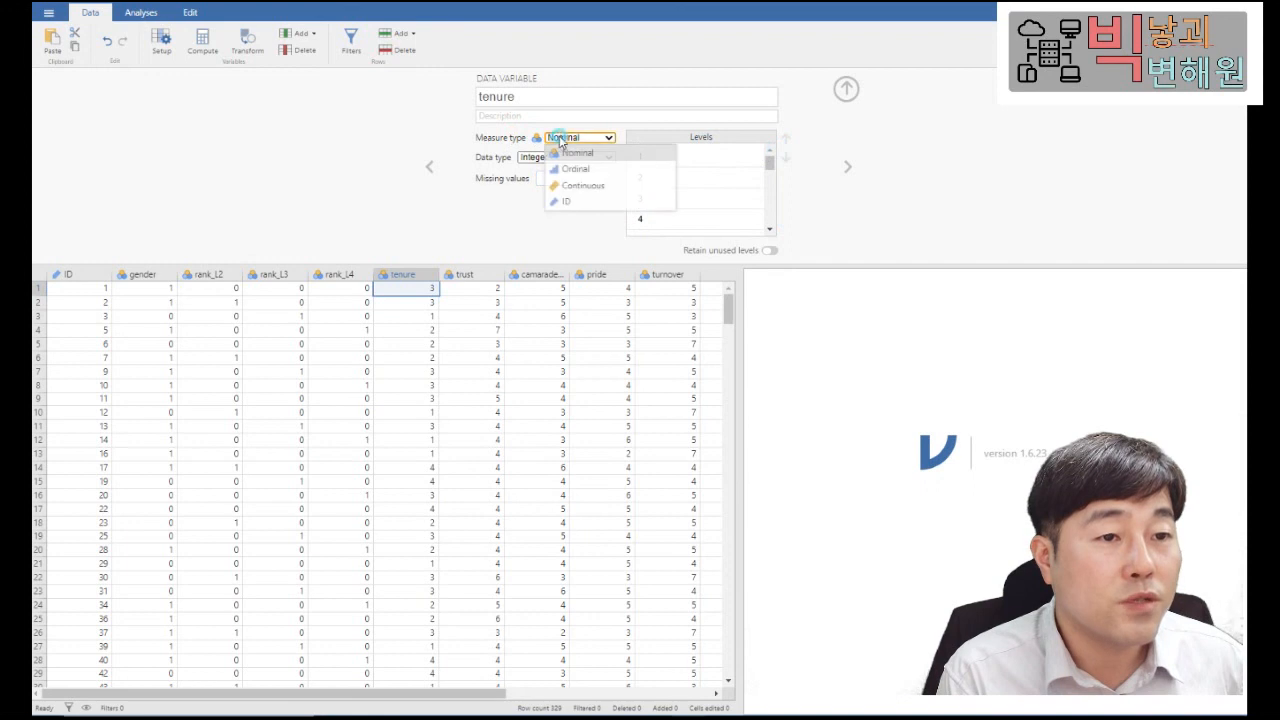
left_click(590, 192)
Set the measure type of the trust variable to Continuous.
left_click(842, 168)
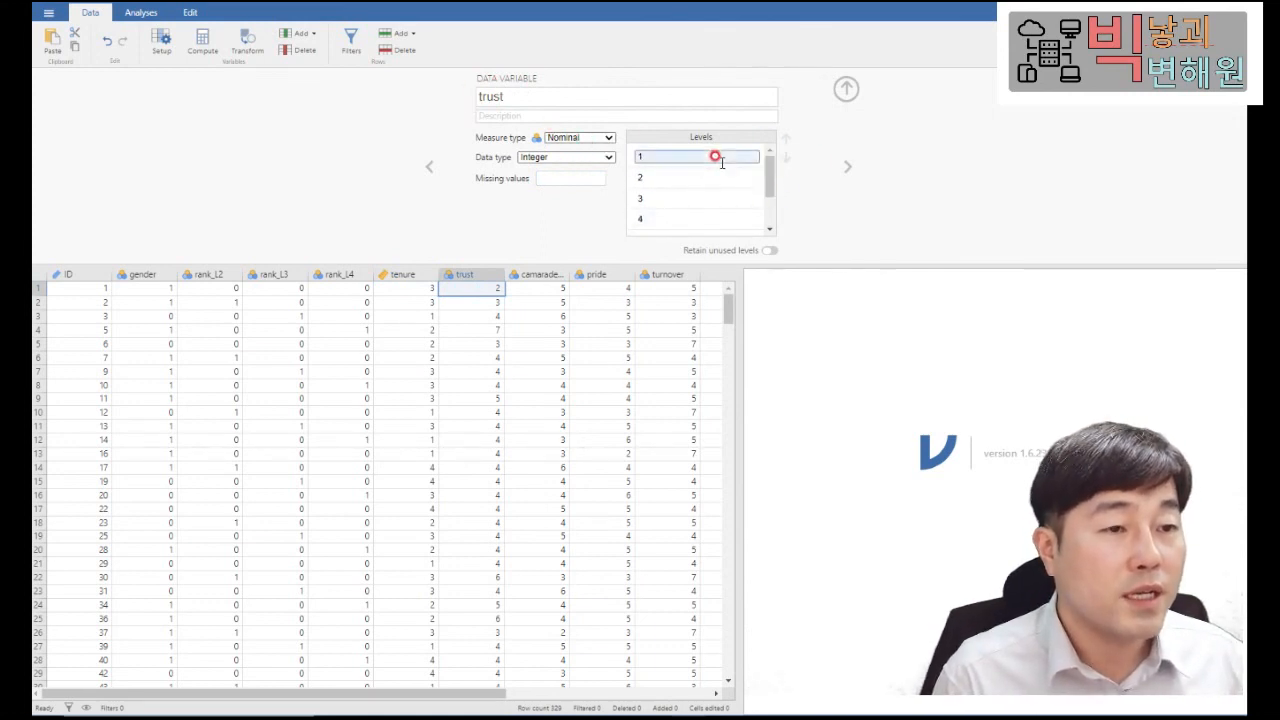
left_click(593, 138)
left_click(590, 186)
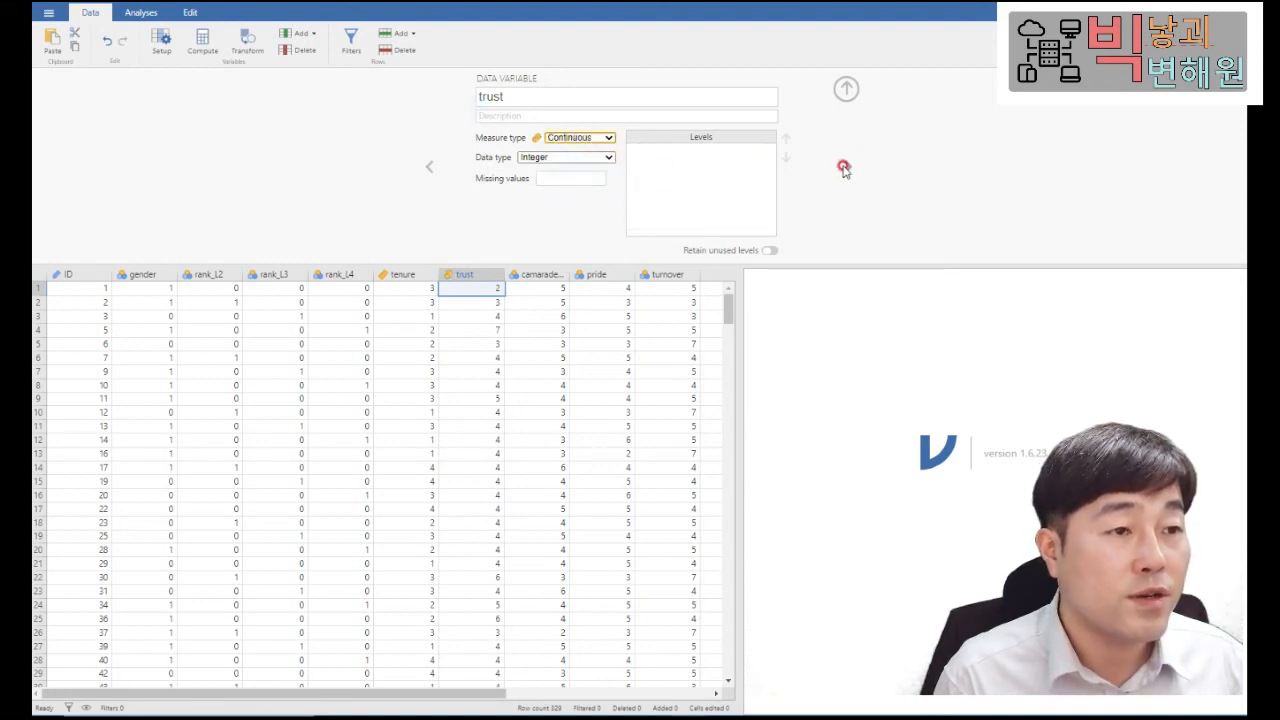
Set the measure type of the camaraderie variable to Continuous.
left_click(849, 170)
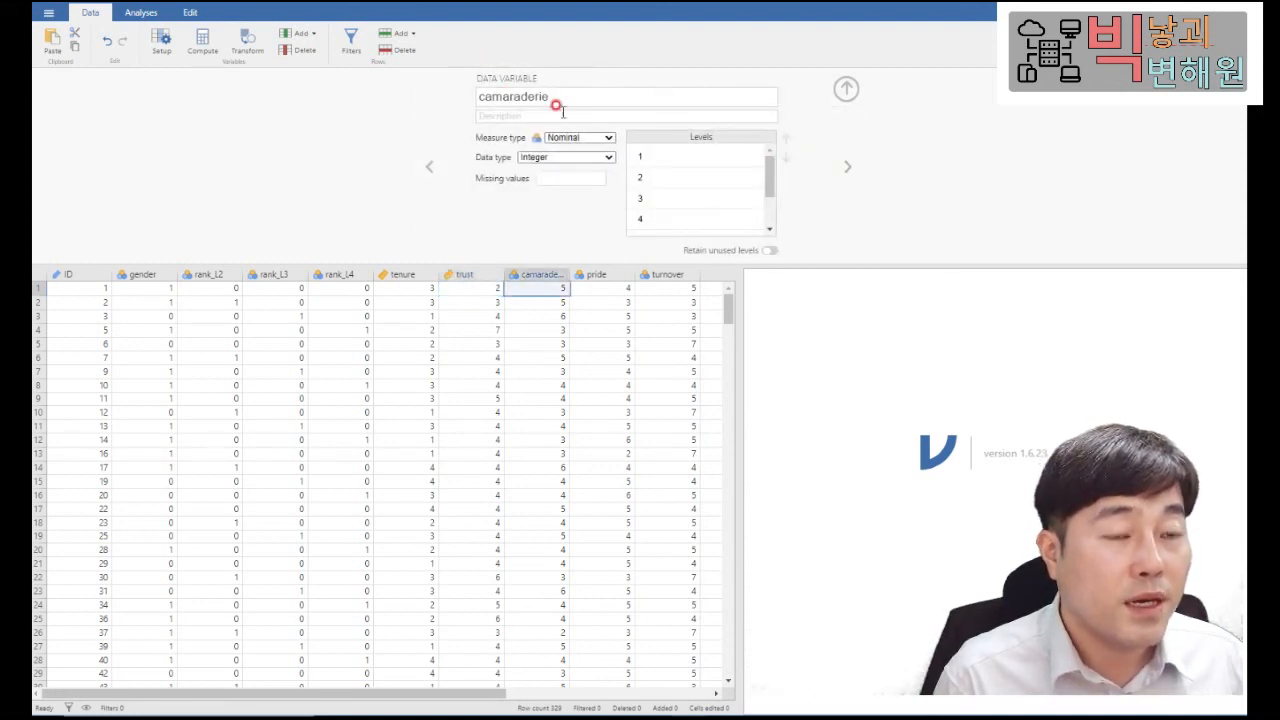
mouse_move(769, 174)
left_mouse_down()
mouse_move(766, 223)
mouse_move(766, 166)
left_mouse_up()
left_click(608, 137)
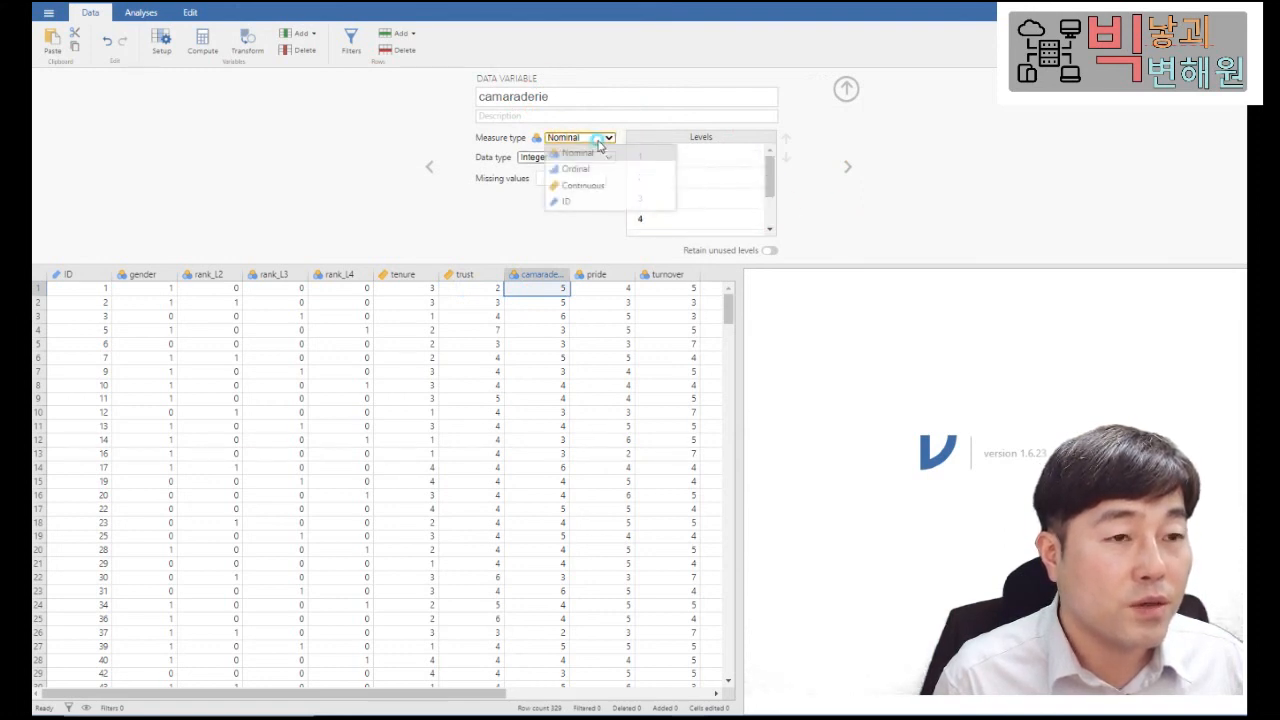
left_click(582, 185)
Set the measure type of the pride variable to Continuous.
left_click(851, 167)
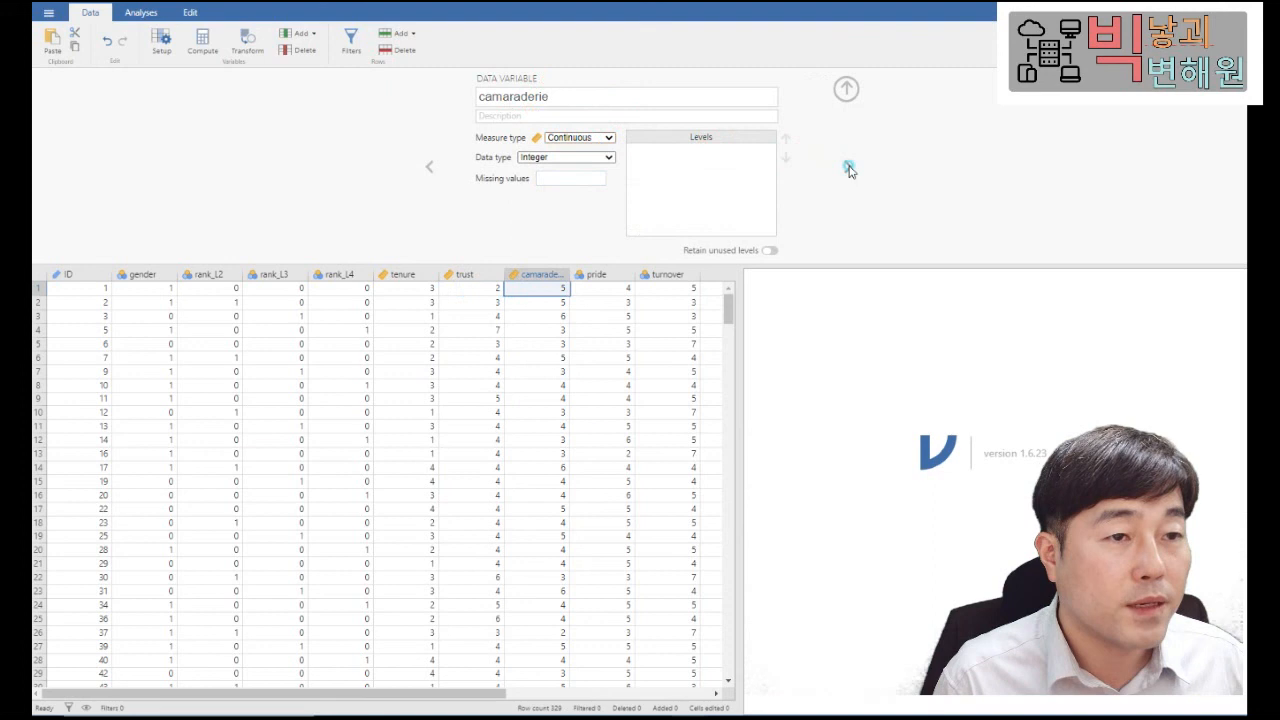
left_click(557, 99)
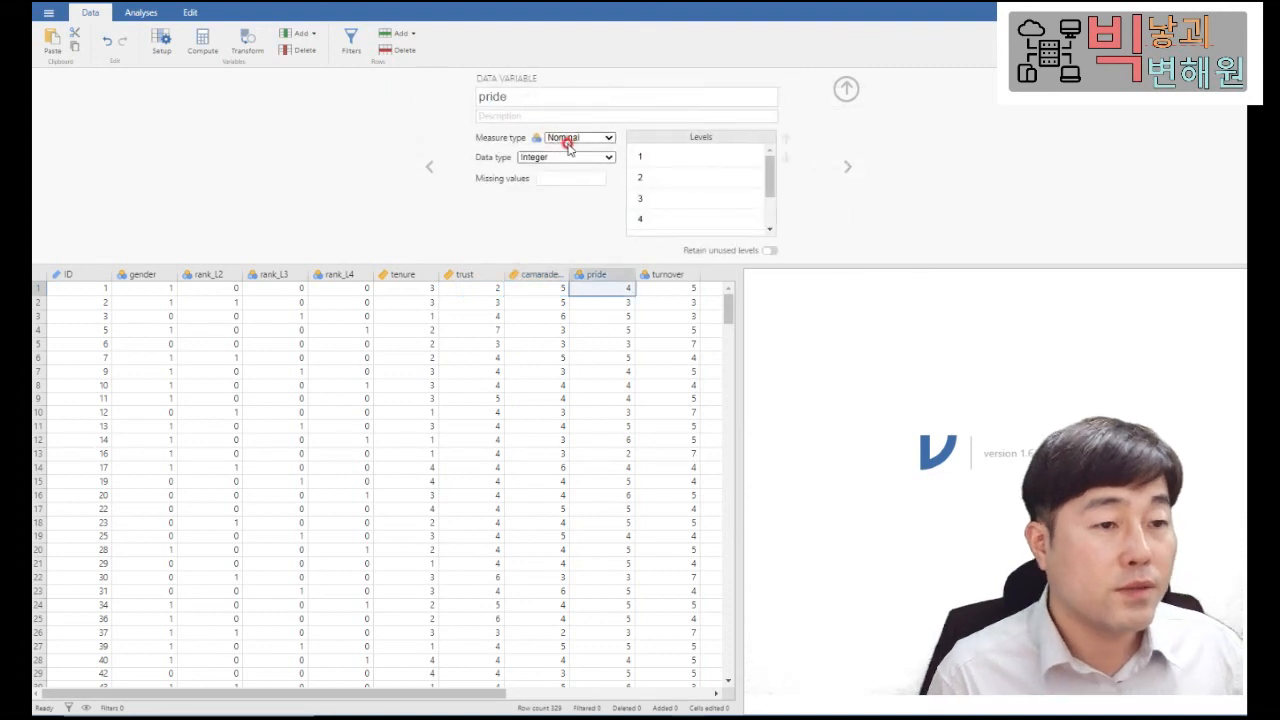
mouse_move(771, 177)
left_mouse_down()
mouse_move(763, 214)
mouse_move(770, 170)
left_mouse_up()
left_click(565, 138)
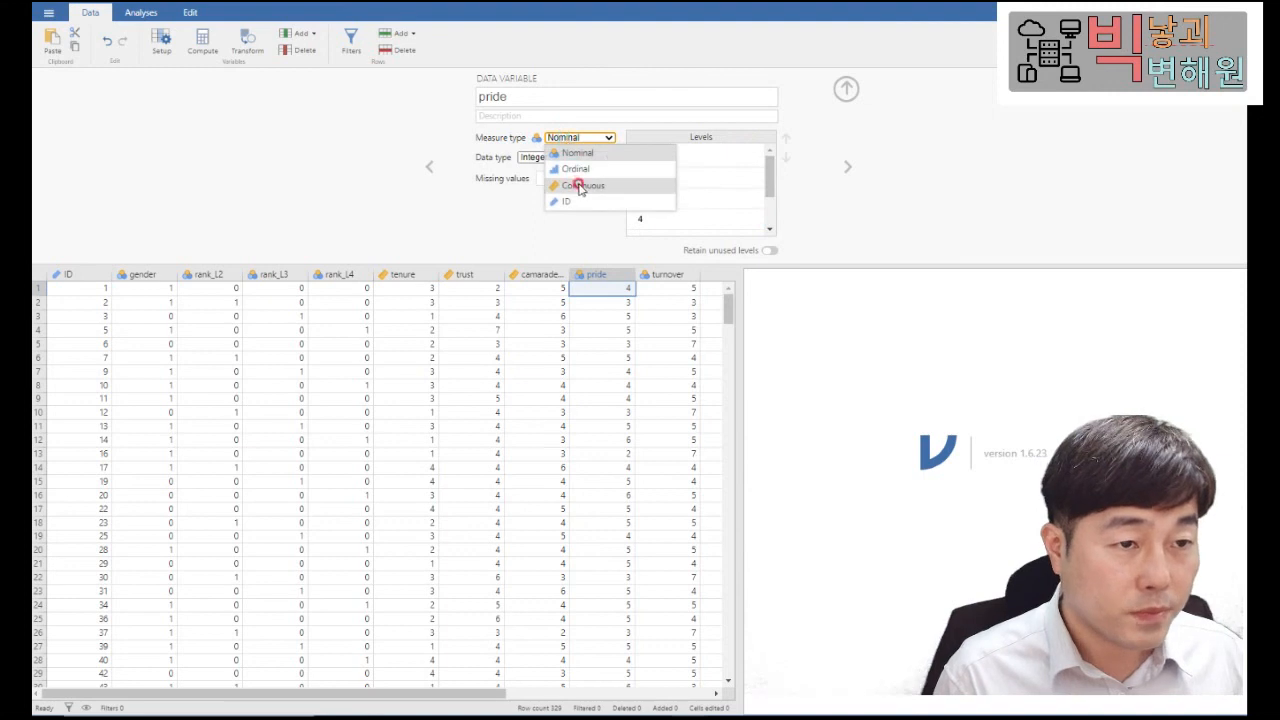
left_click(566, 185)
Set the measure type of the turnover variable to Continuous.
left_click(849, 168)
left_click(850, 168)
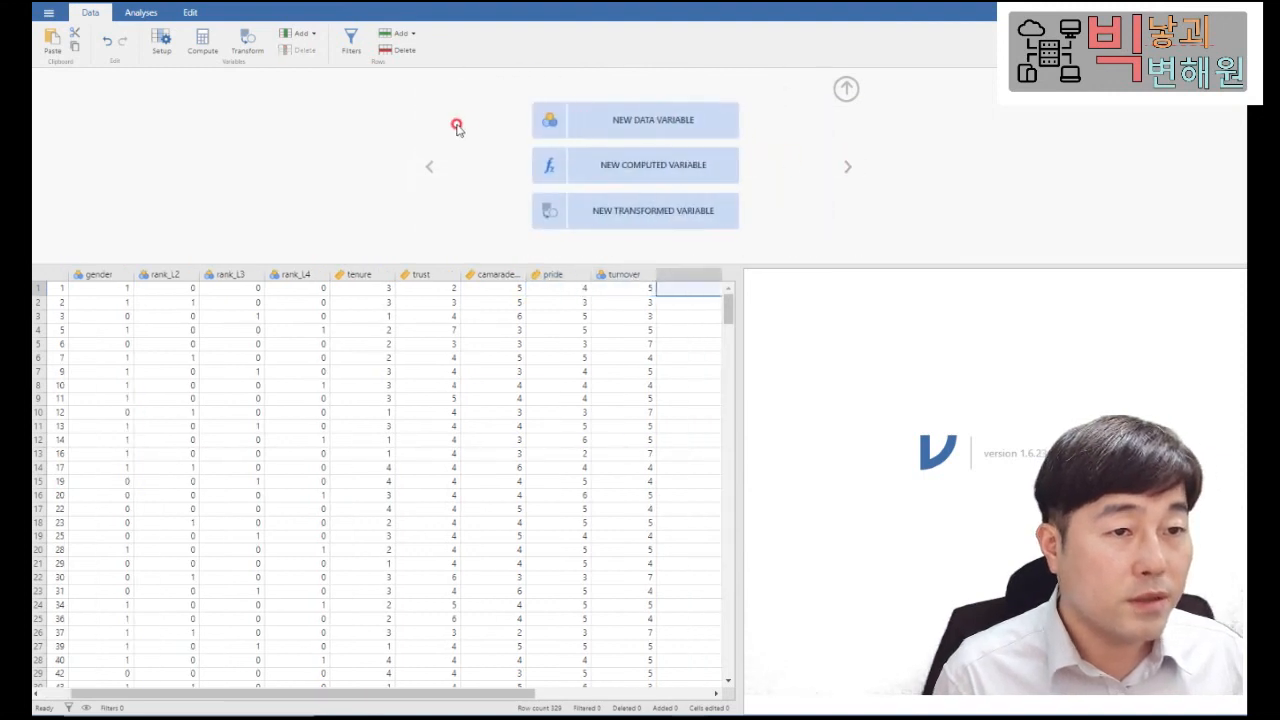
left_click(432, 166)
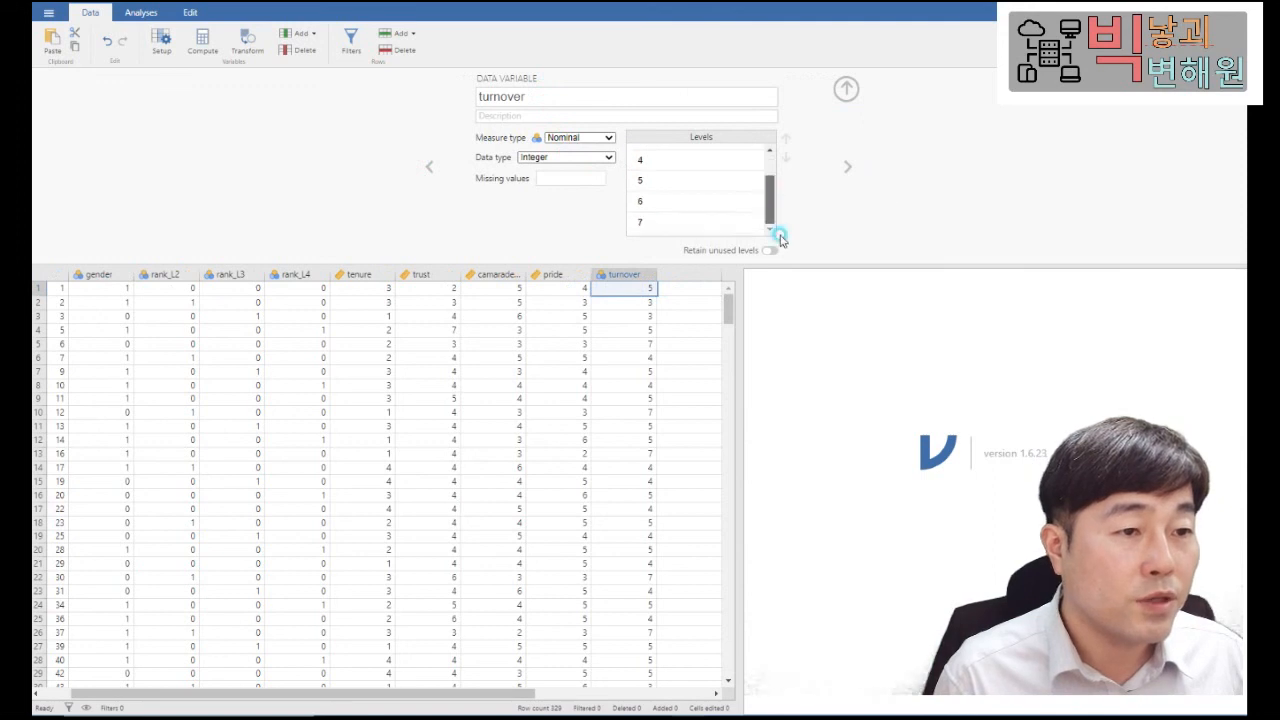
left_click(565, 137)
left_click(576, 186)
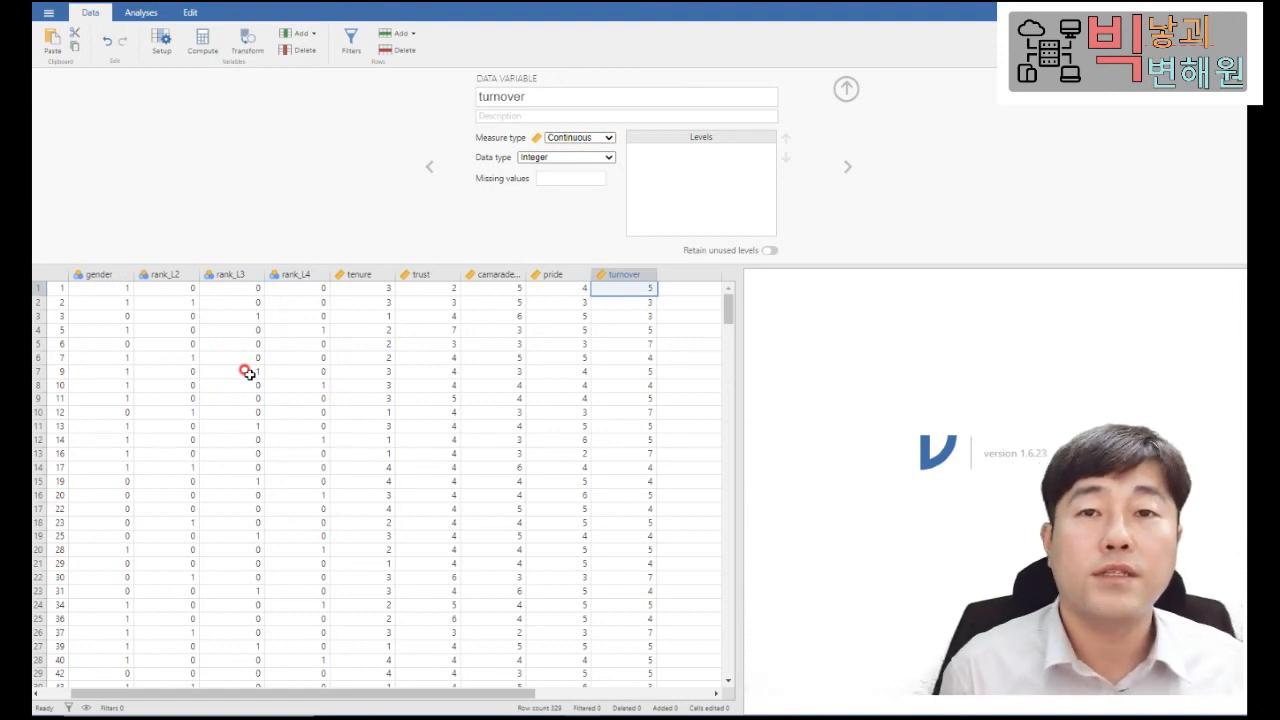
Narrow the data pane to enlarge the results area and close the variable setup.
left_click_drag(737, 363, 404, 342)
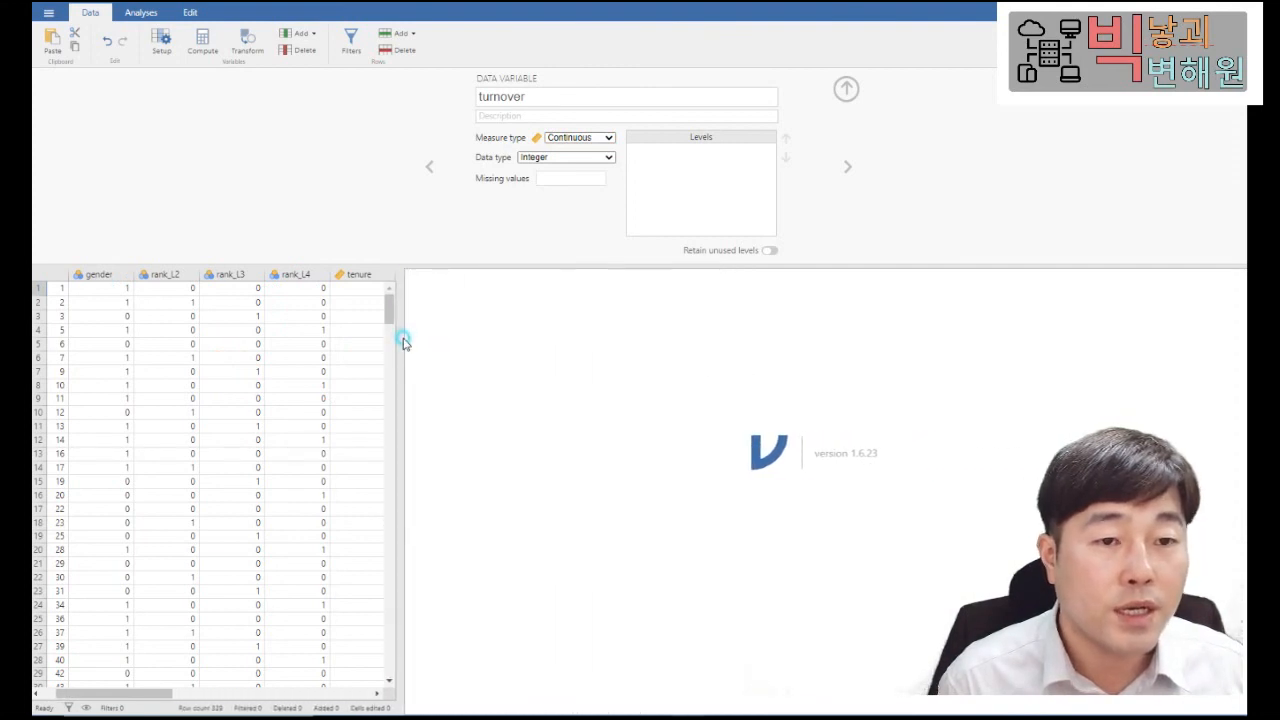
left_click(500, 270)
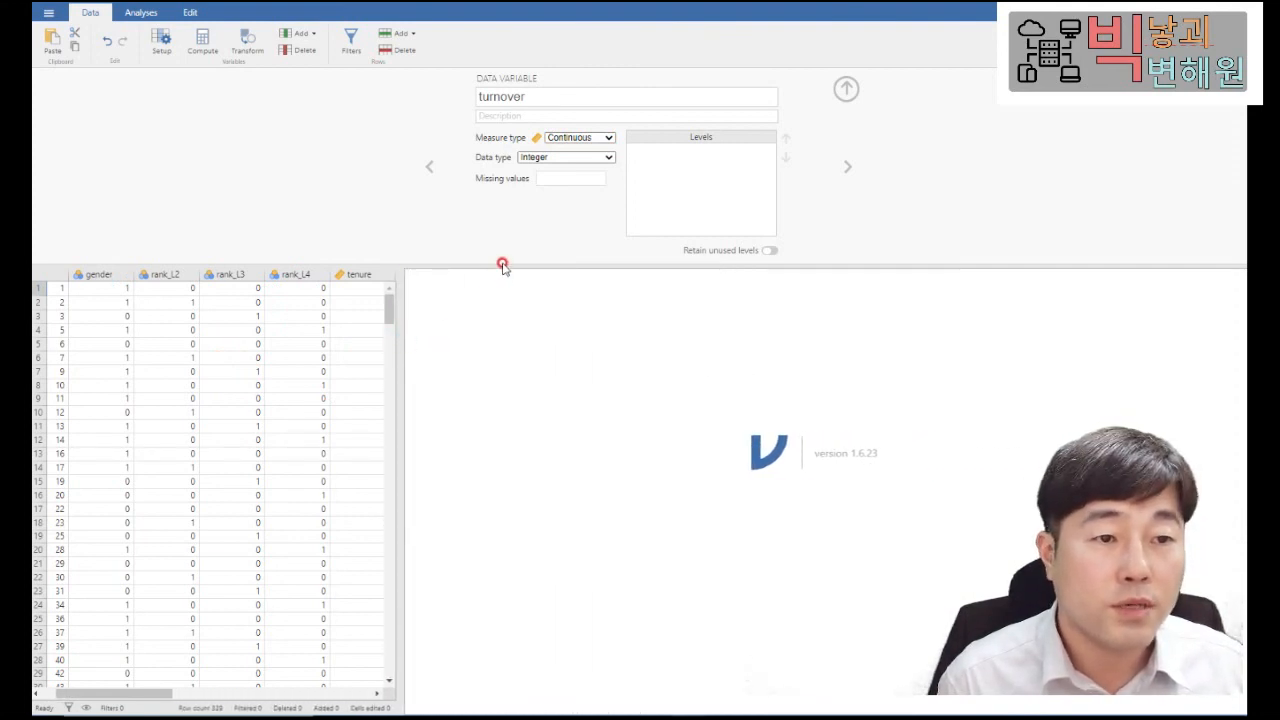
left_click(846, 88)
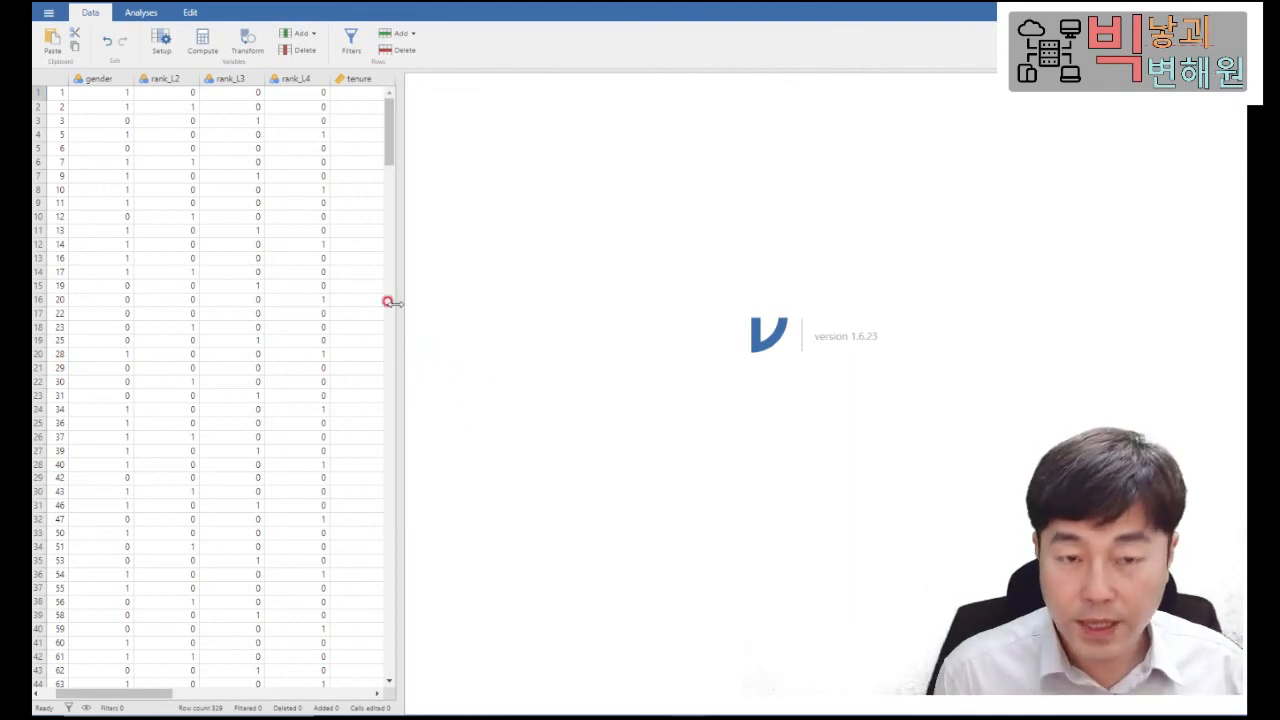
Recheck the variable settings of pride and rank_L2, close the setup and bring up the analysis options.
left_click(161, 40)
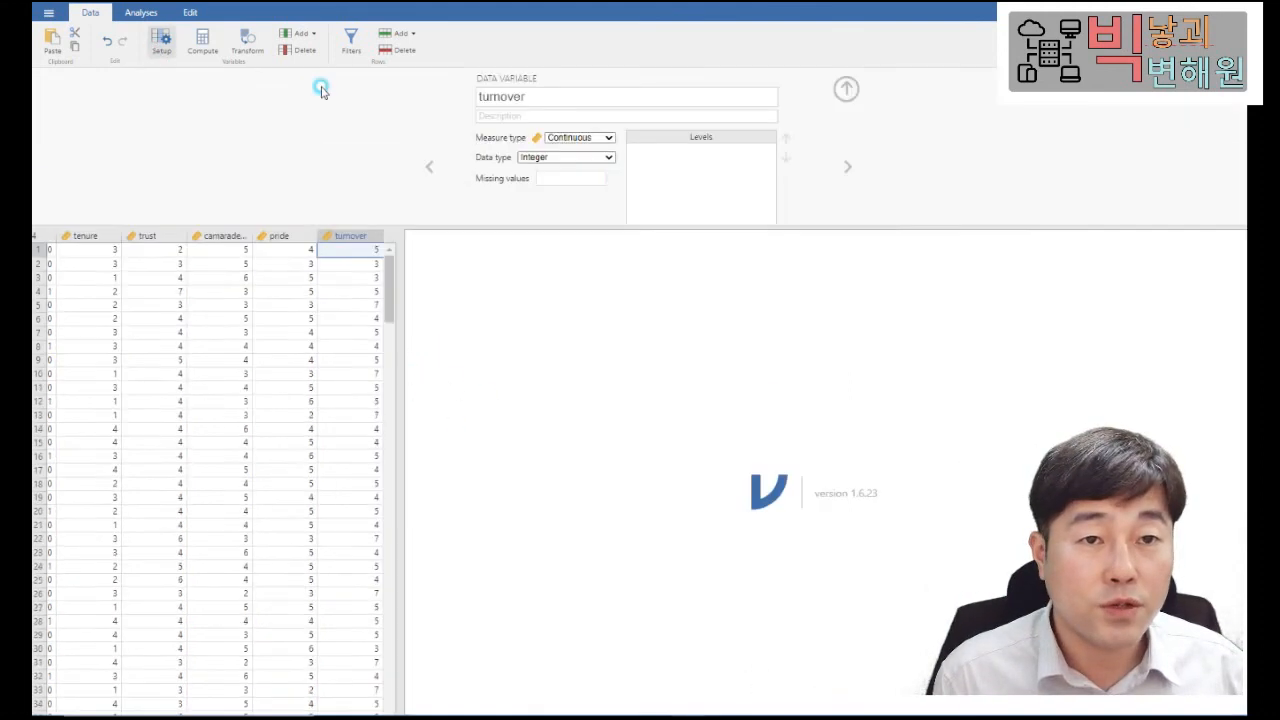
left_click(284, 274)
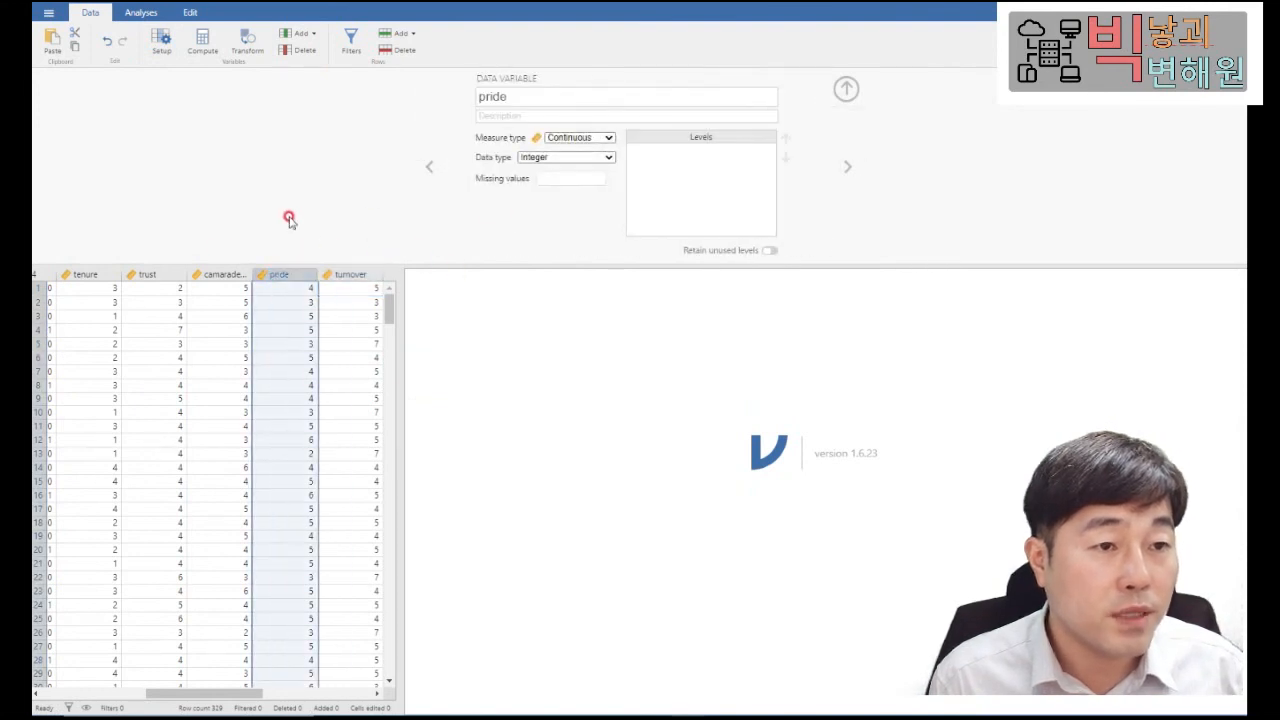
left_click_drag(256, 697, 150, 695)
left_click(212, 273)
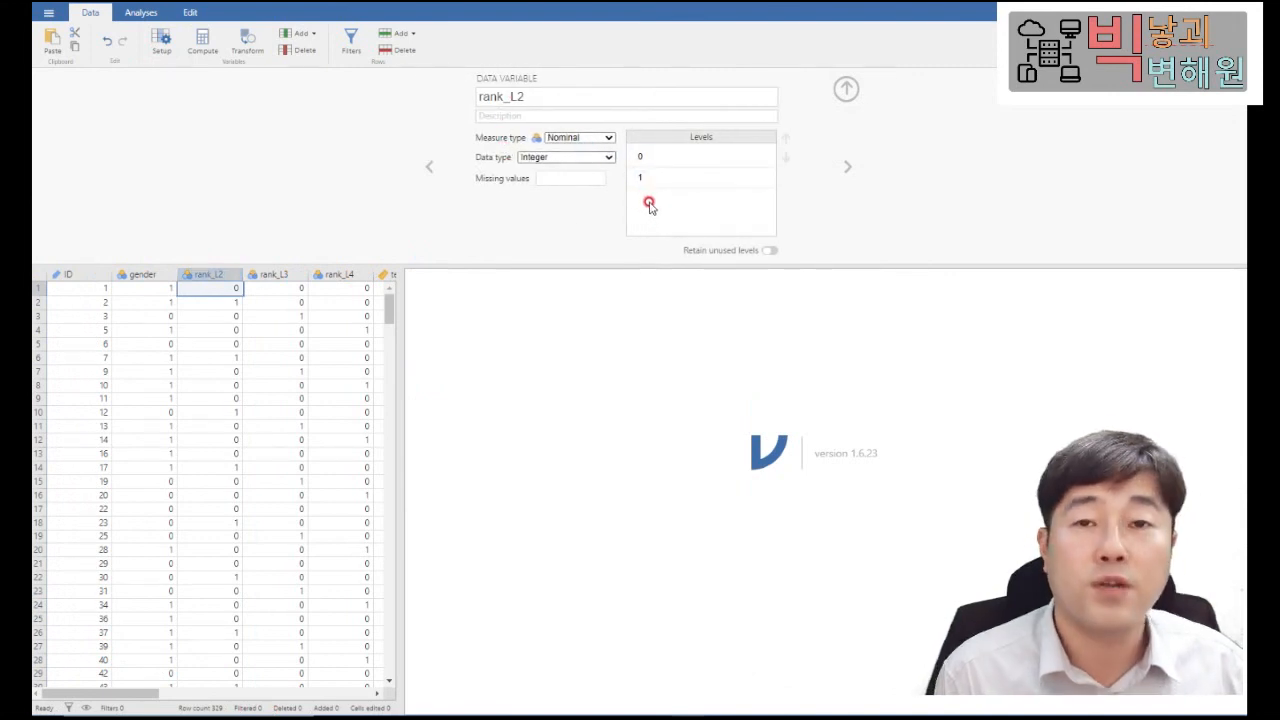
left_click(846, 89)
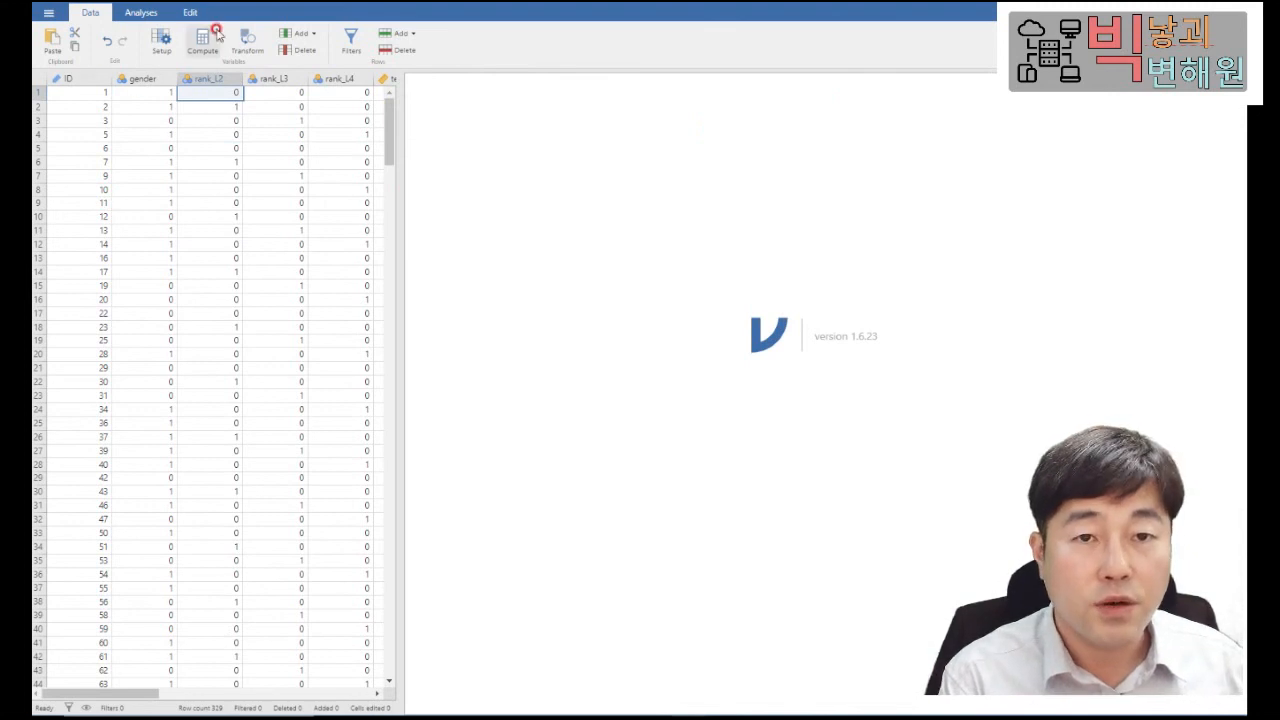
left_click(144, 14)
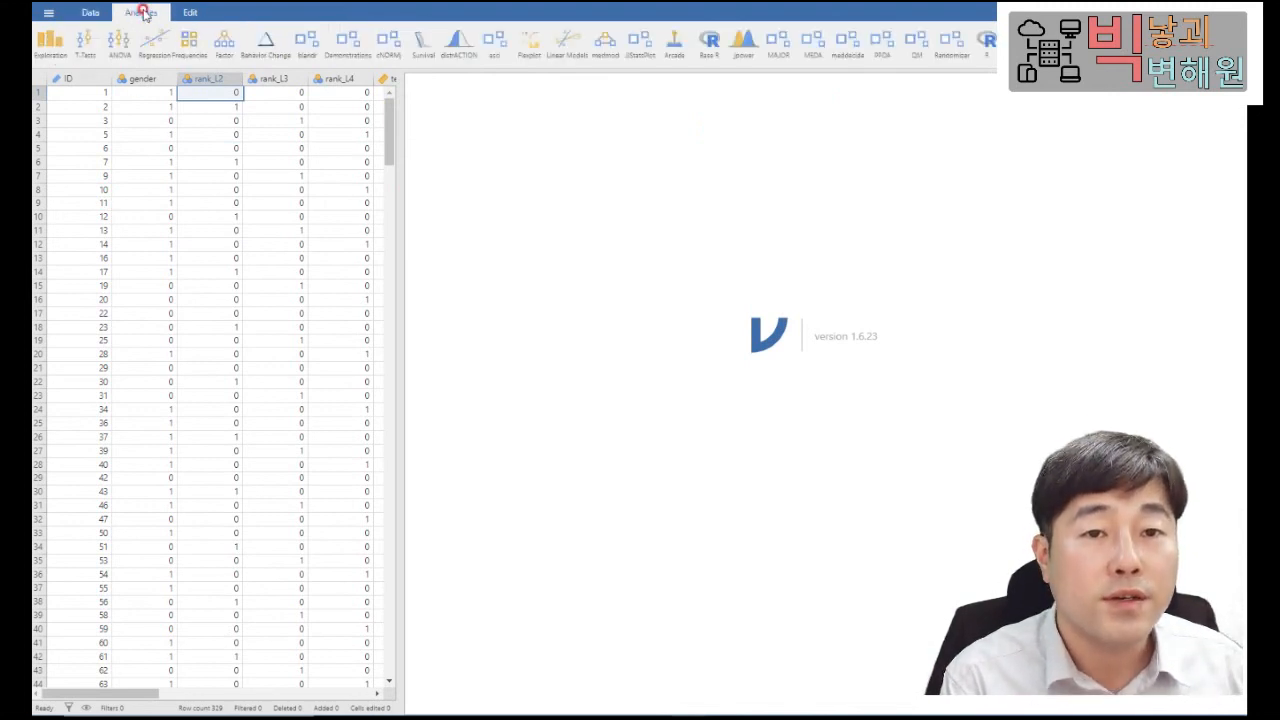
Create a descriptives analysis with all variables from gender to turnover, leaving out ID.
left_click(52, 58)
left_click(79, 77)
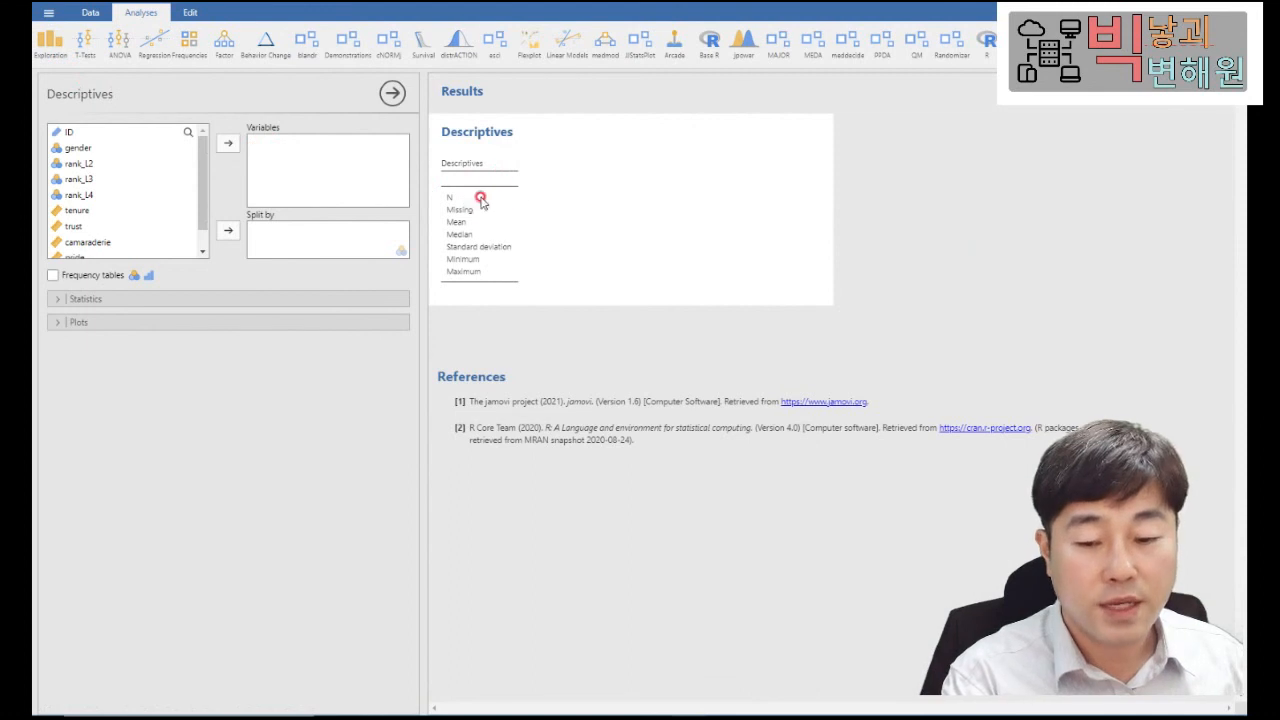
left_click(73, 152)
left_click_drag(200, 186, 209, 205)
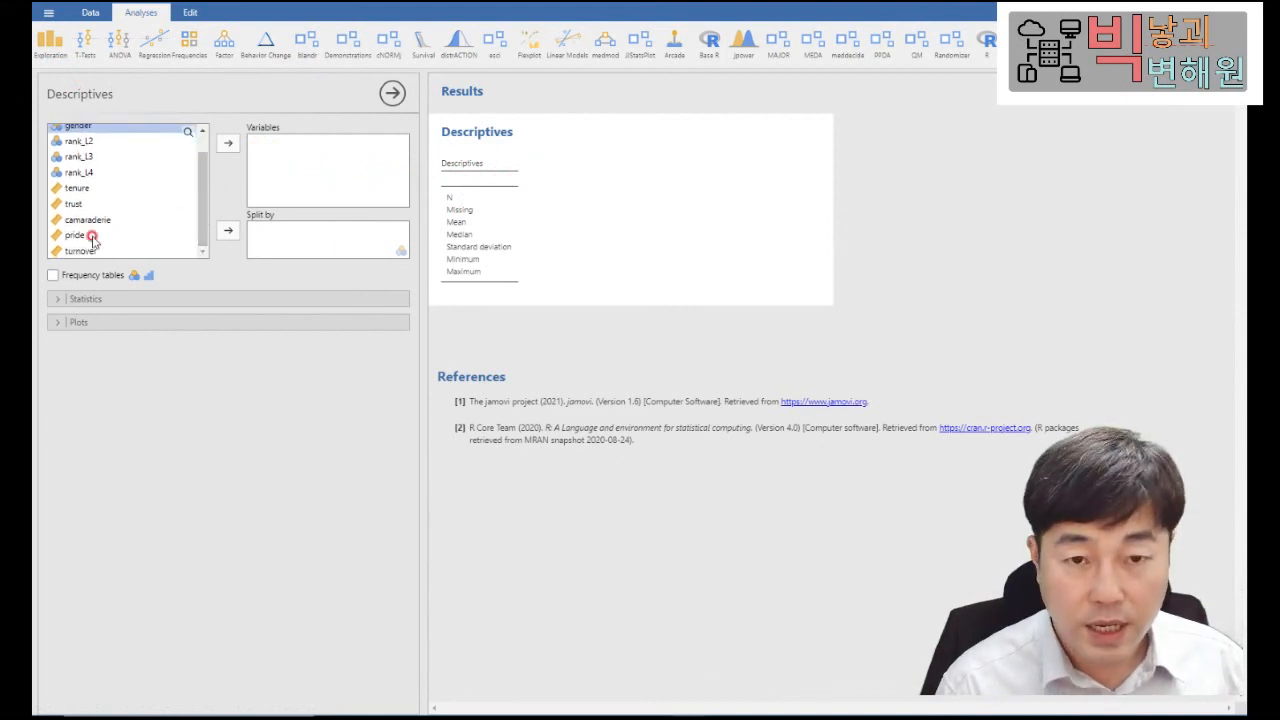
left_click(80, 252, "shift")
left_click_drag(80, 252, 98, 197)
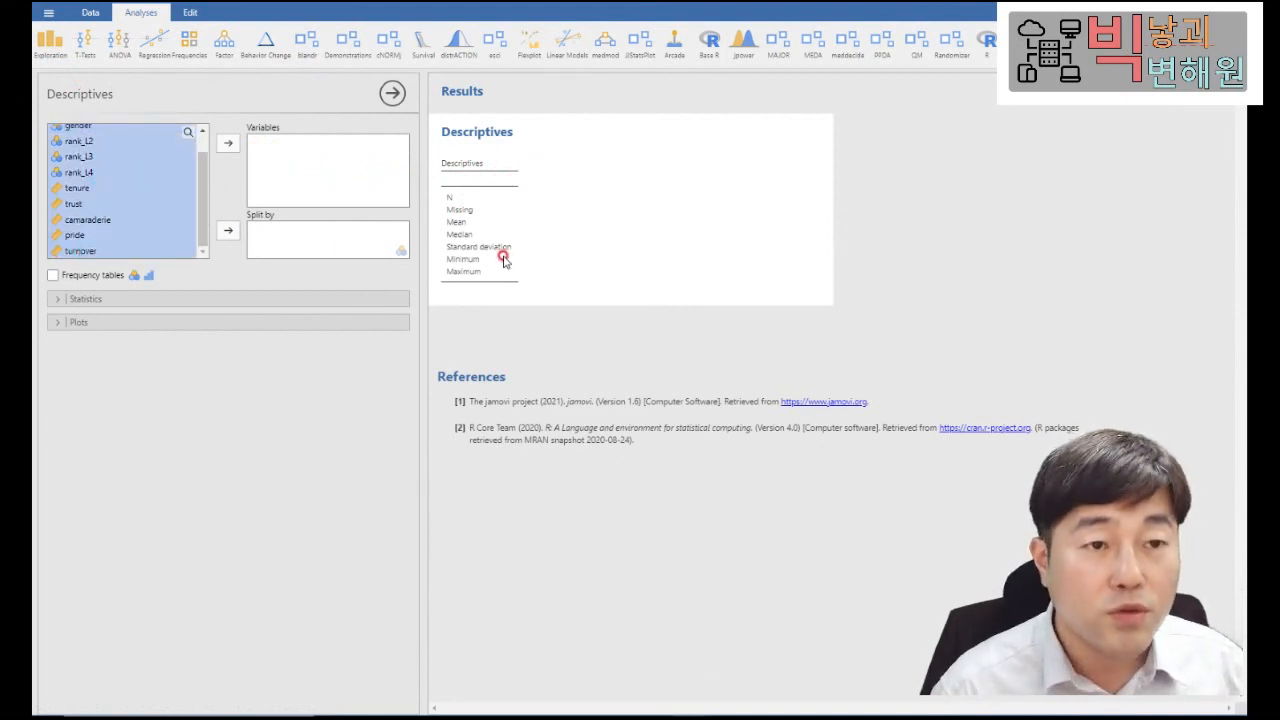
left_click_drag(200, 190, 201, 172)
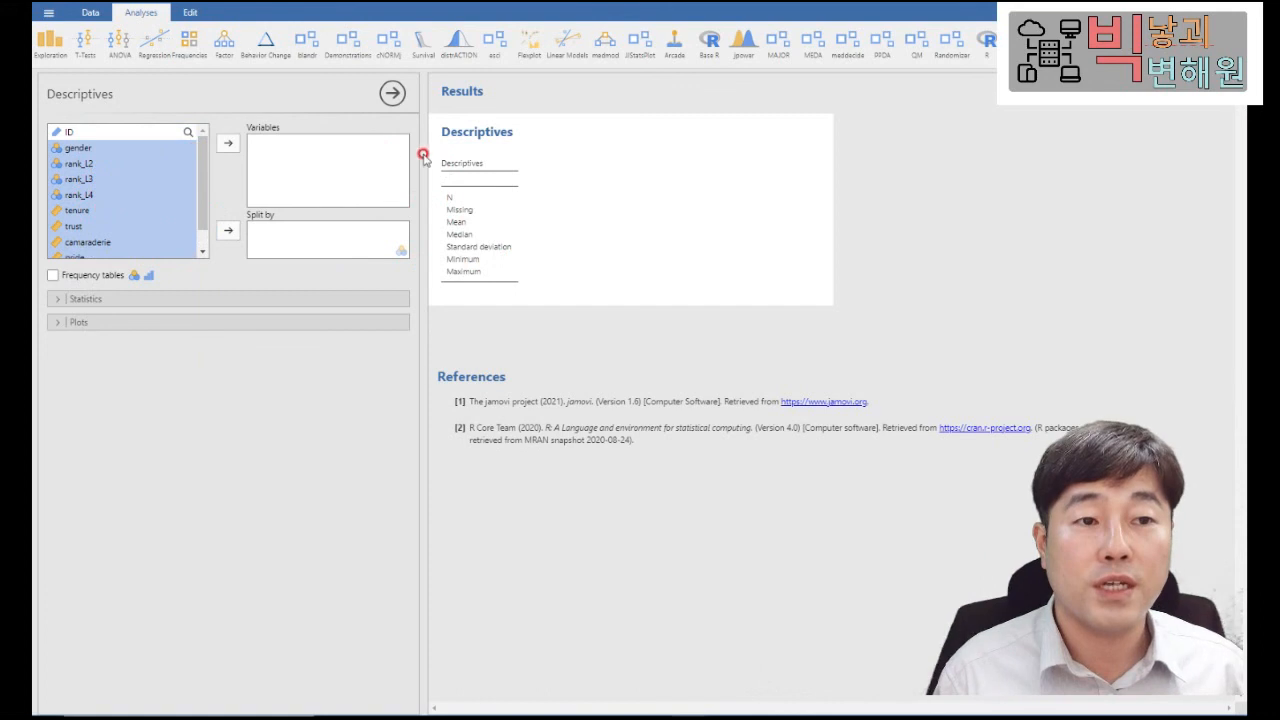
left_click(216, 144)
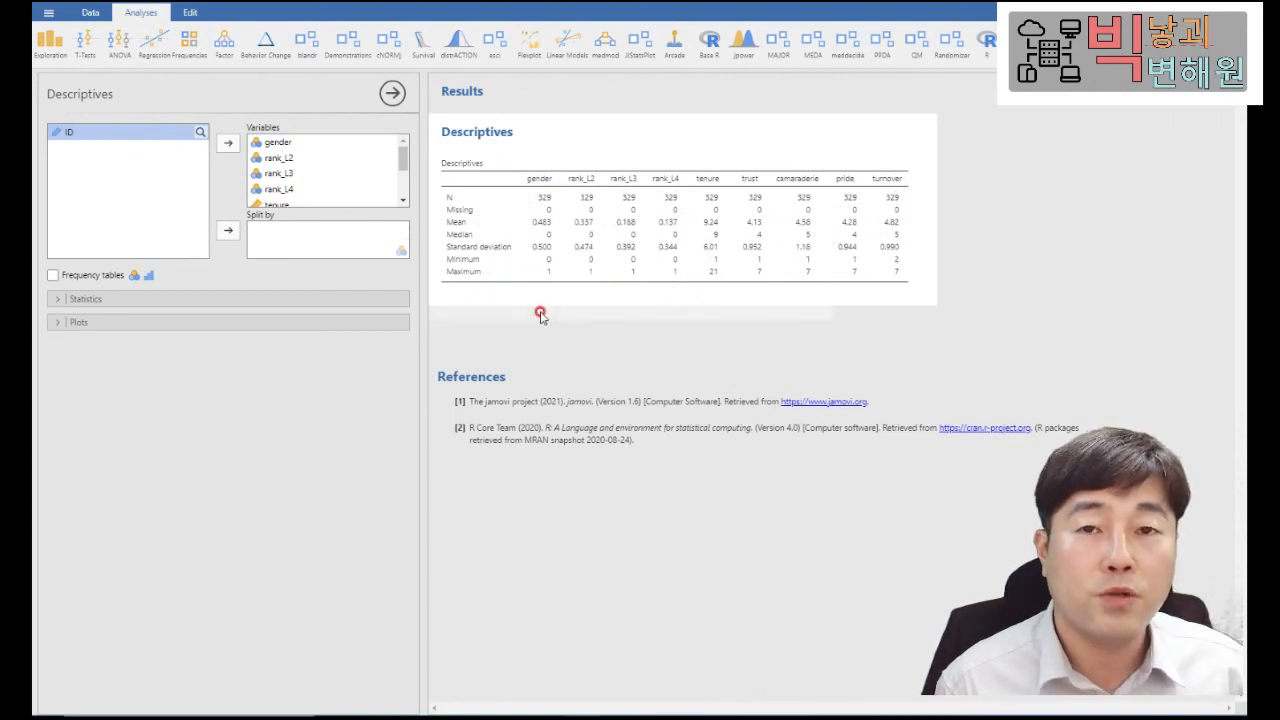
Add skewness and kurtosis to the descriptive statistics.
left_click(85, 301)
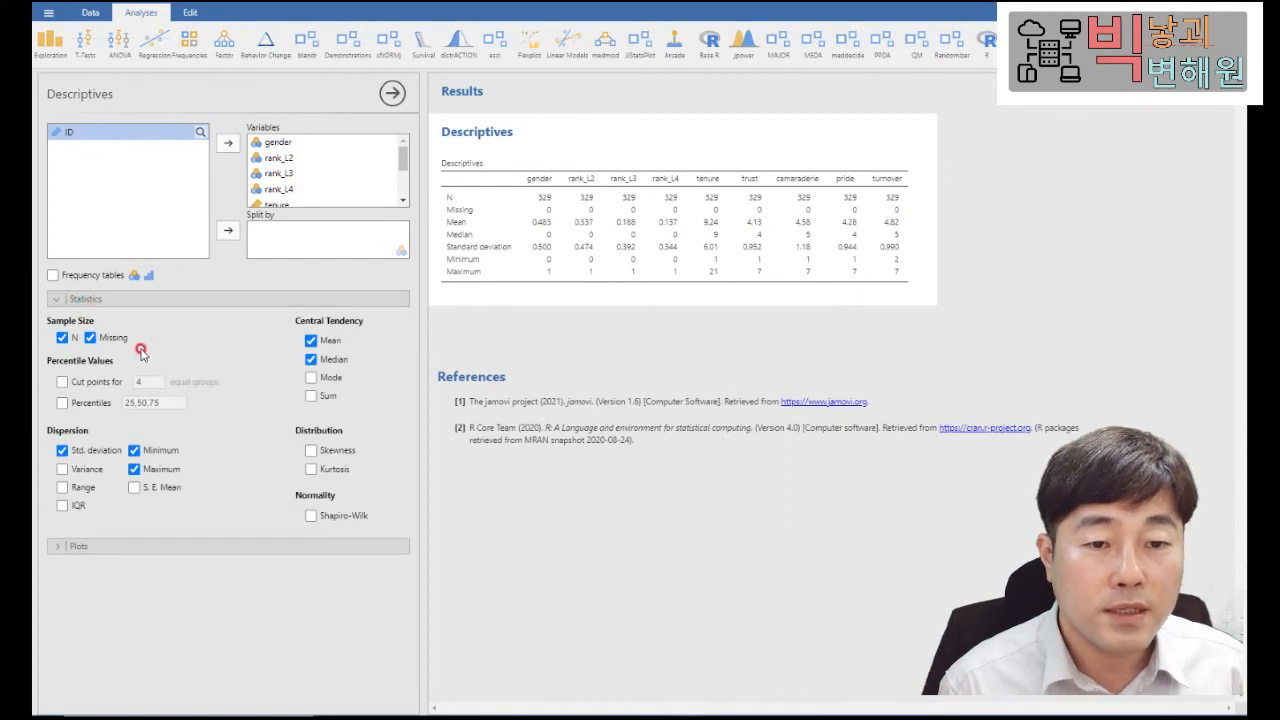
left_click(310, 451)
left_click(311, 469)
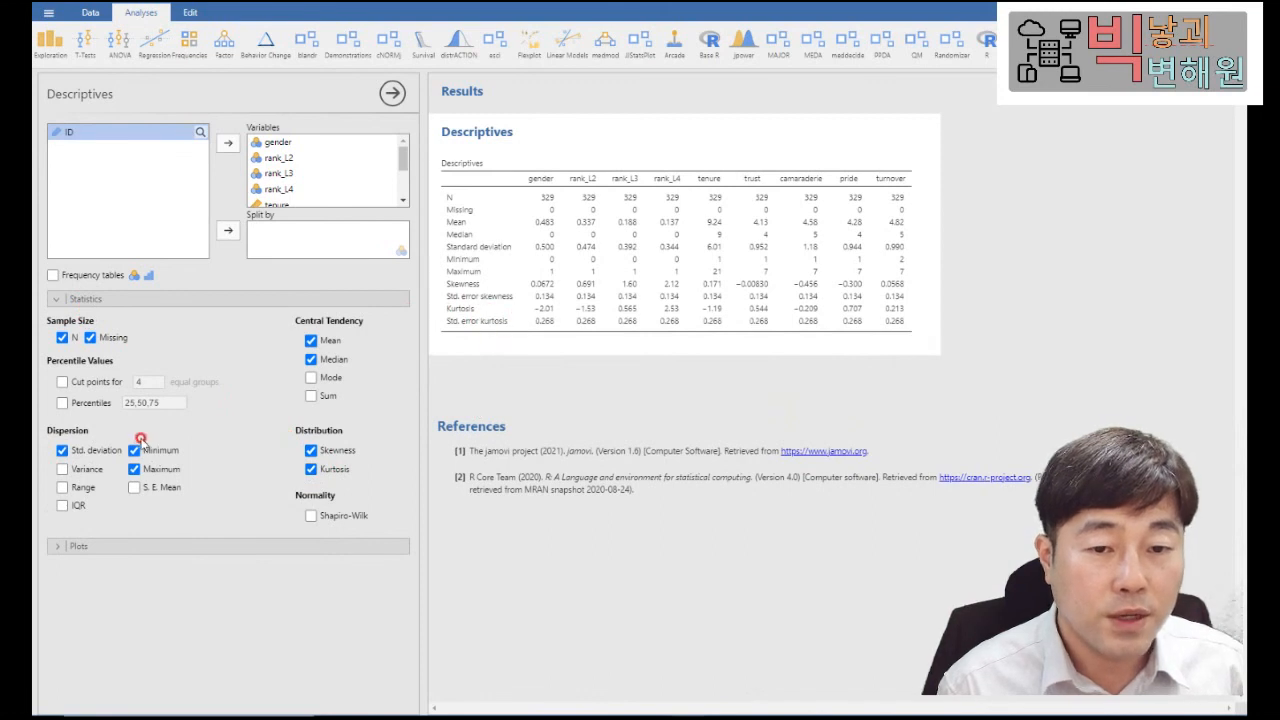
left_click(92, 508)
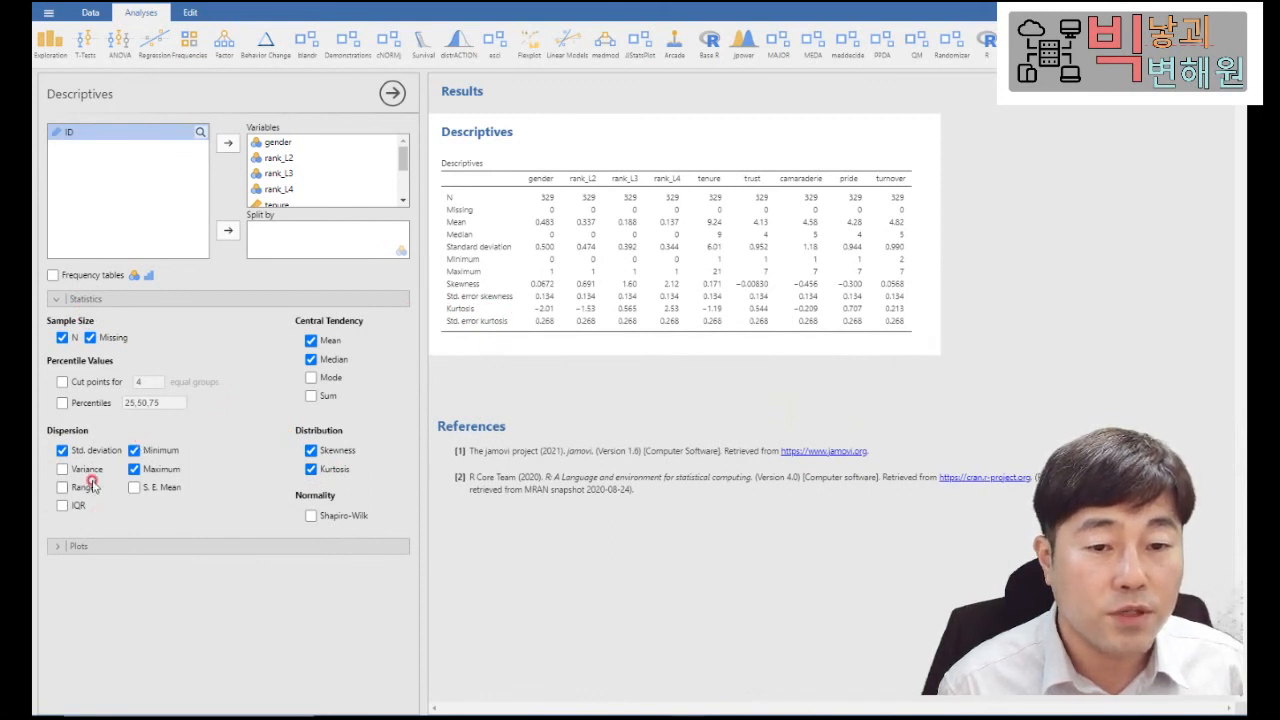
left_click(77, 510)
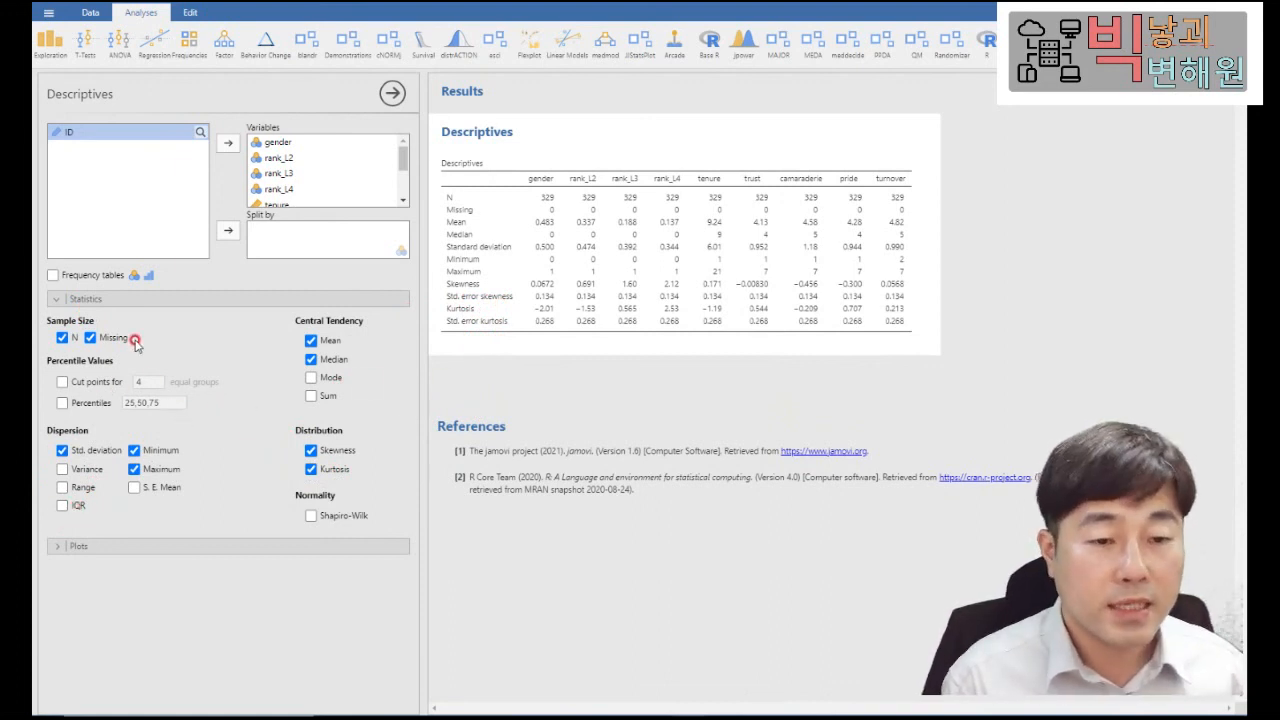
Add violin plots to the descriptives and look through the plots for gender and the rank variables.
left_click(102, 548)
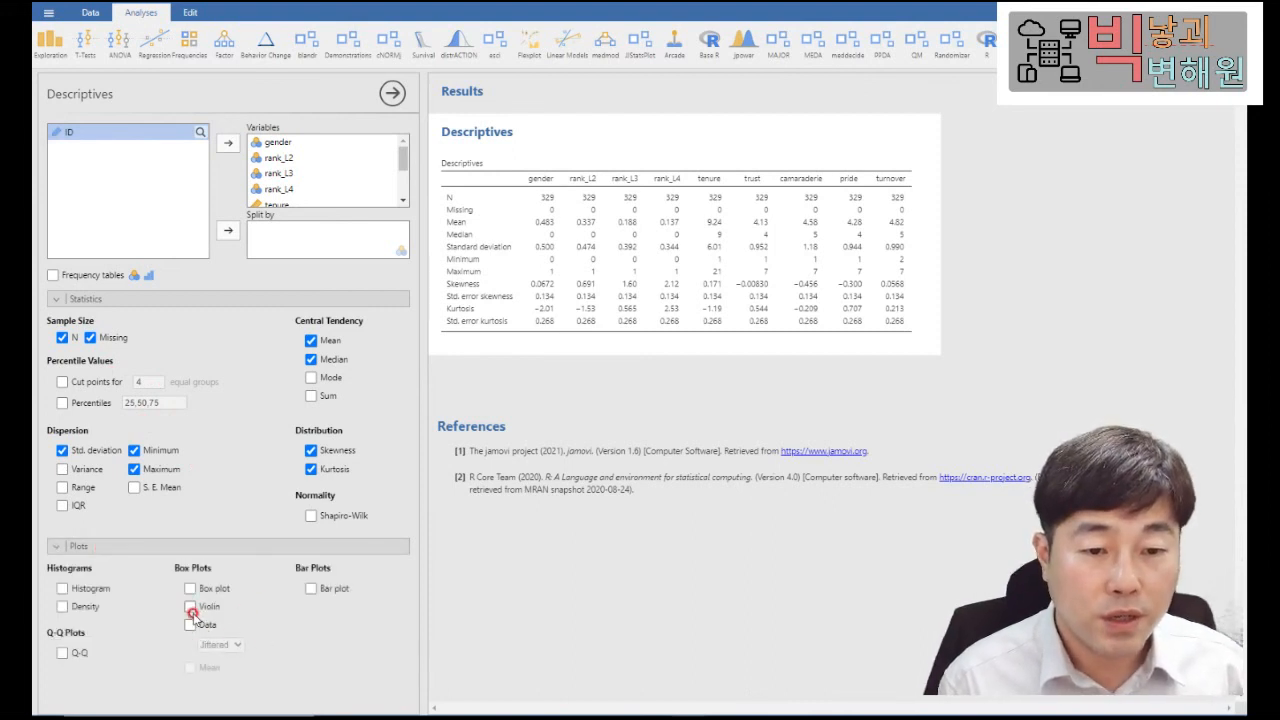
left_click(190, 607)
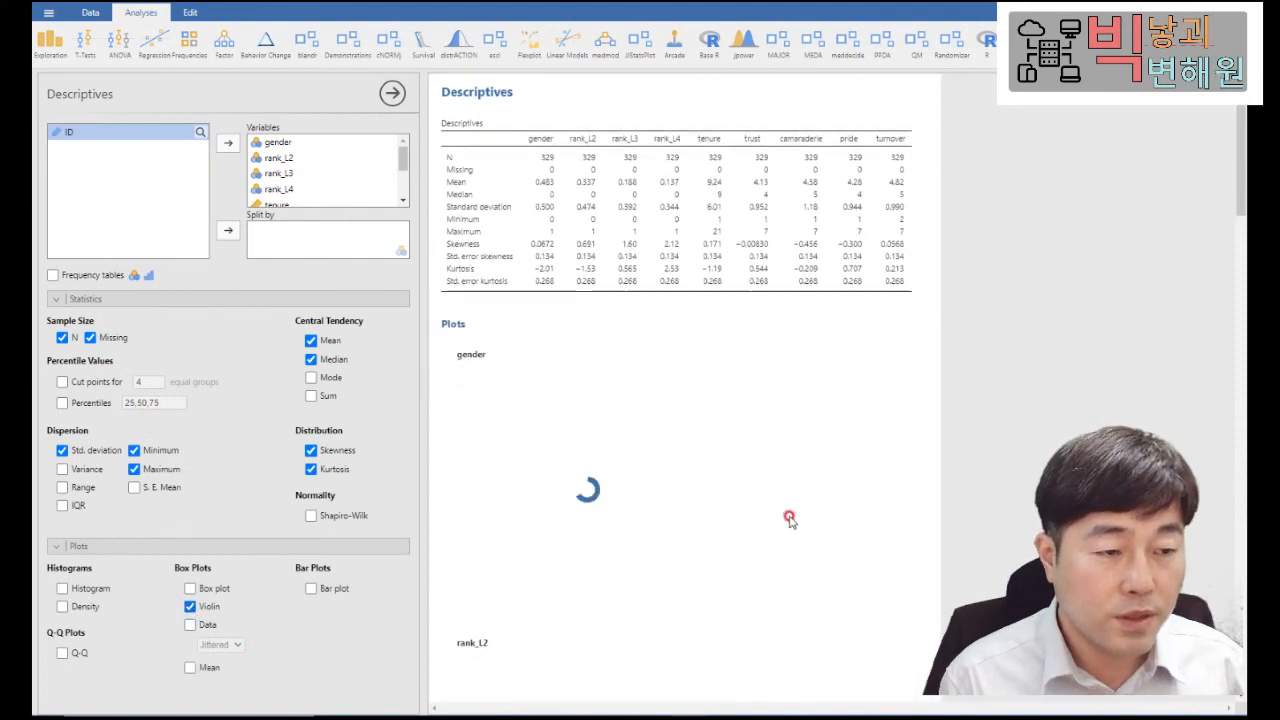
scroll(848, 493, "down", 2)
scroll(847, 490, "down", 15)
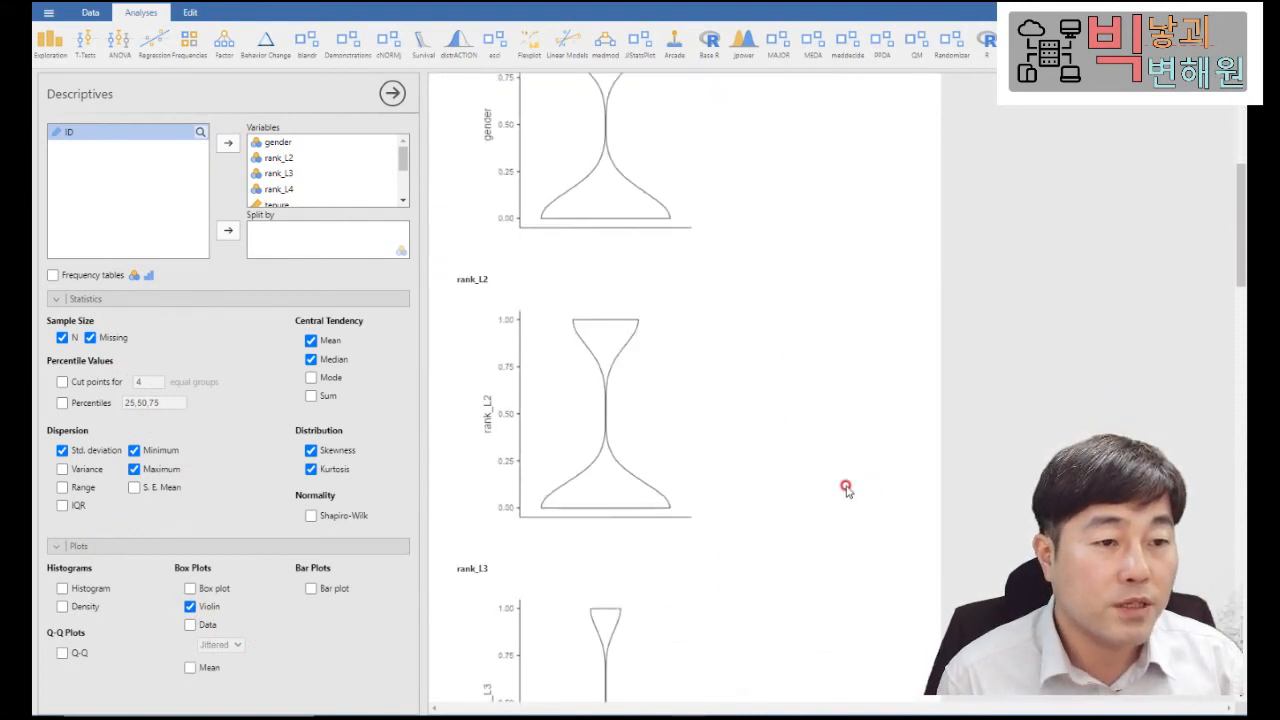
left_click_drag(1240, 420, 1232, 169)
Show density plots for the variables instead of violin plots.
left_click(62, 606)
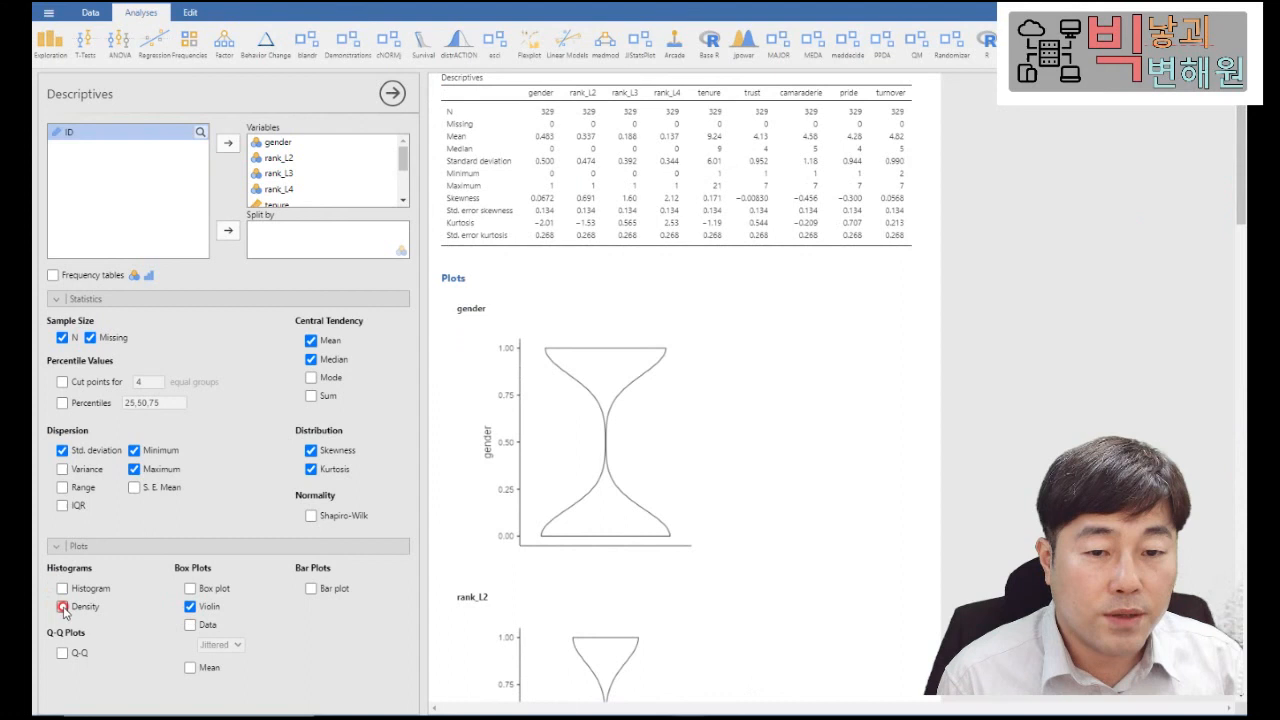
left_click(205, 607)
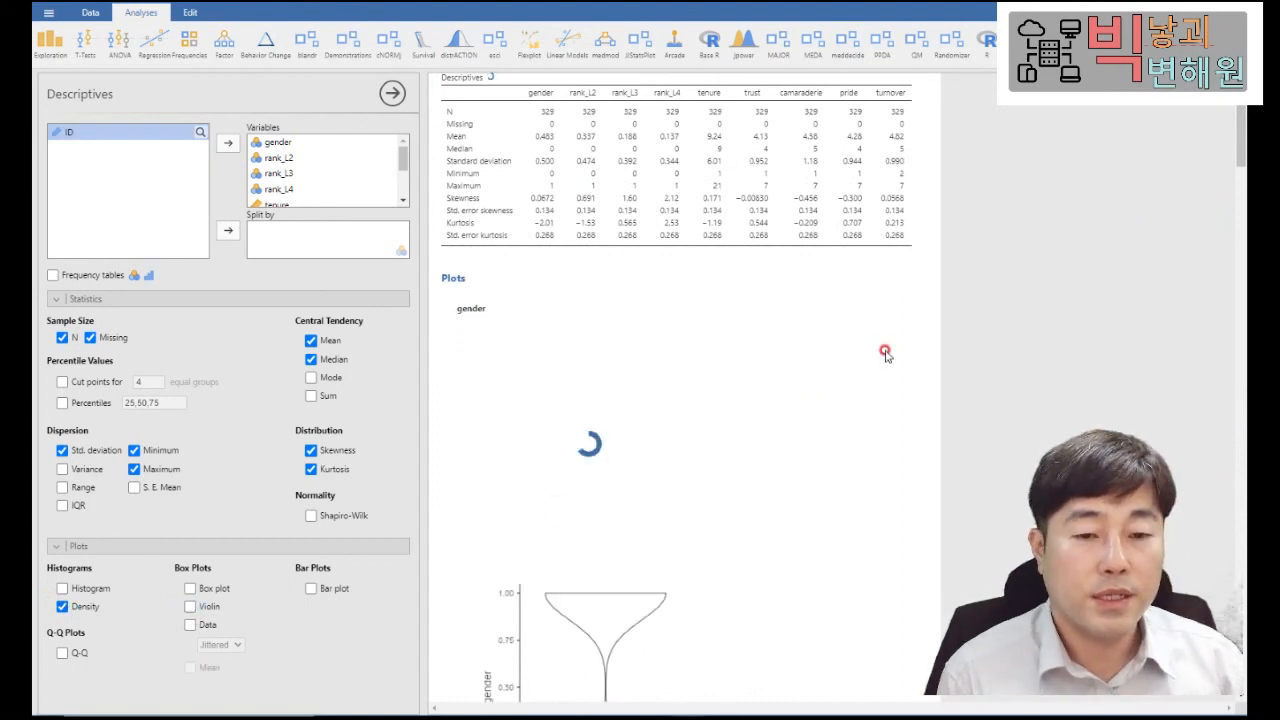
left_click_drag(1240, 172, 1209, 158)
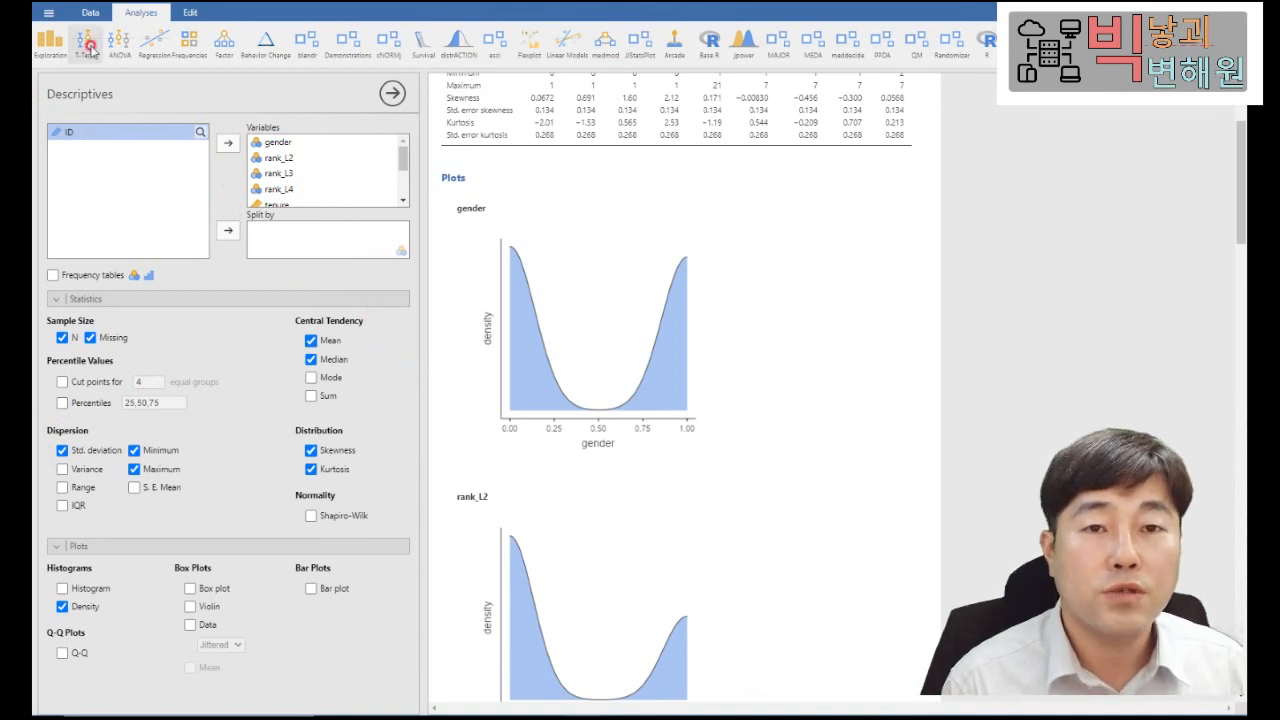
Create a correlation matrix with all variables except ID, from rank_L4 through tenure.
left_click(159, 54)
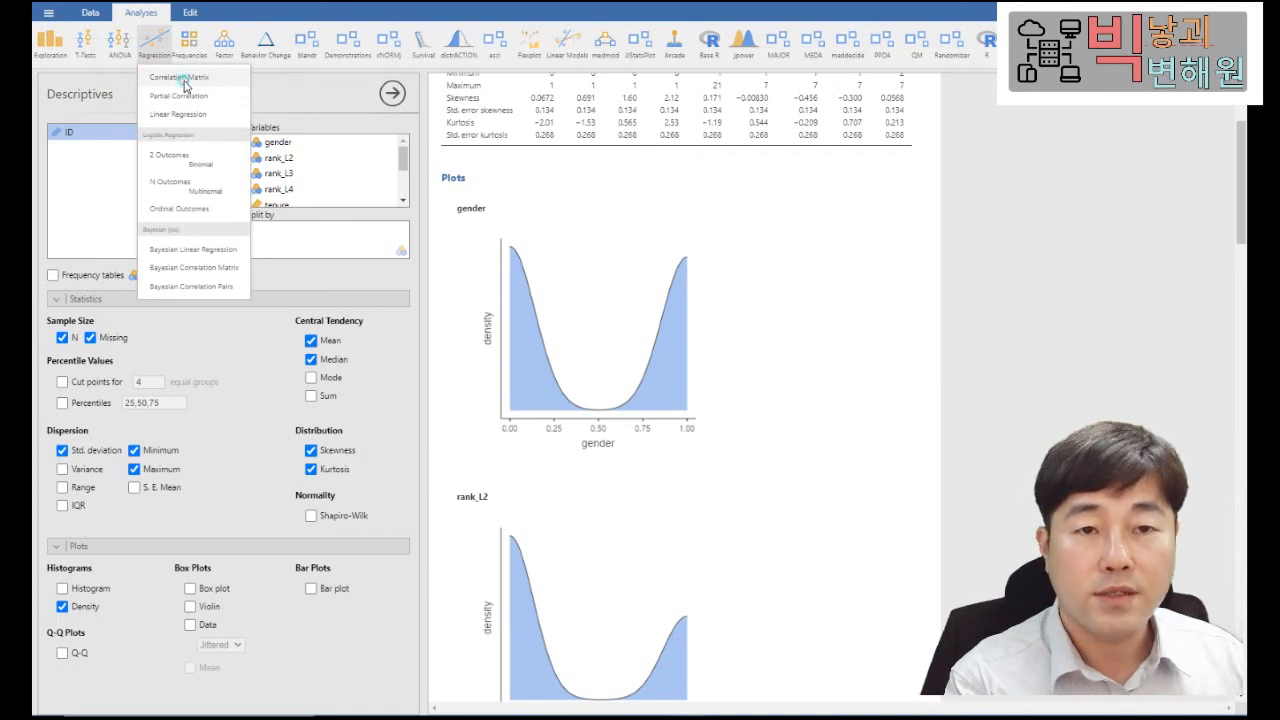
left_click(183, 82)
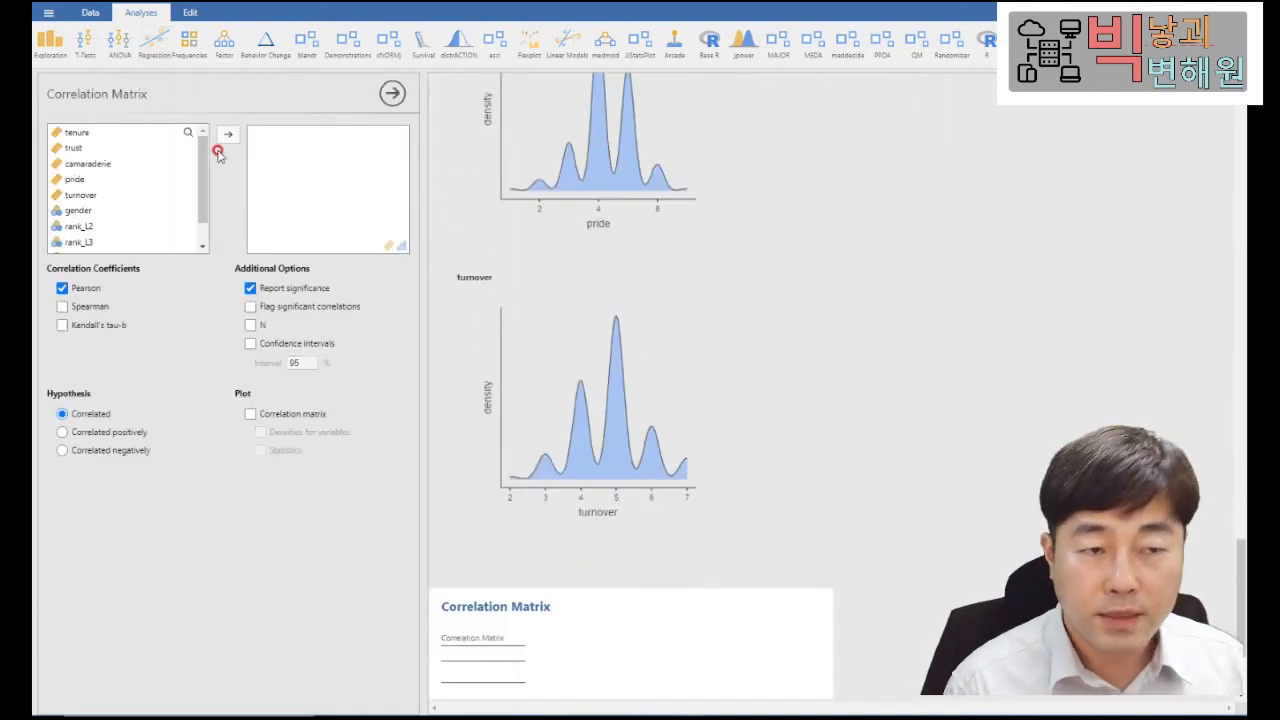
scroll(777, 466, "down", 3)
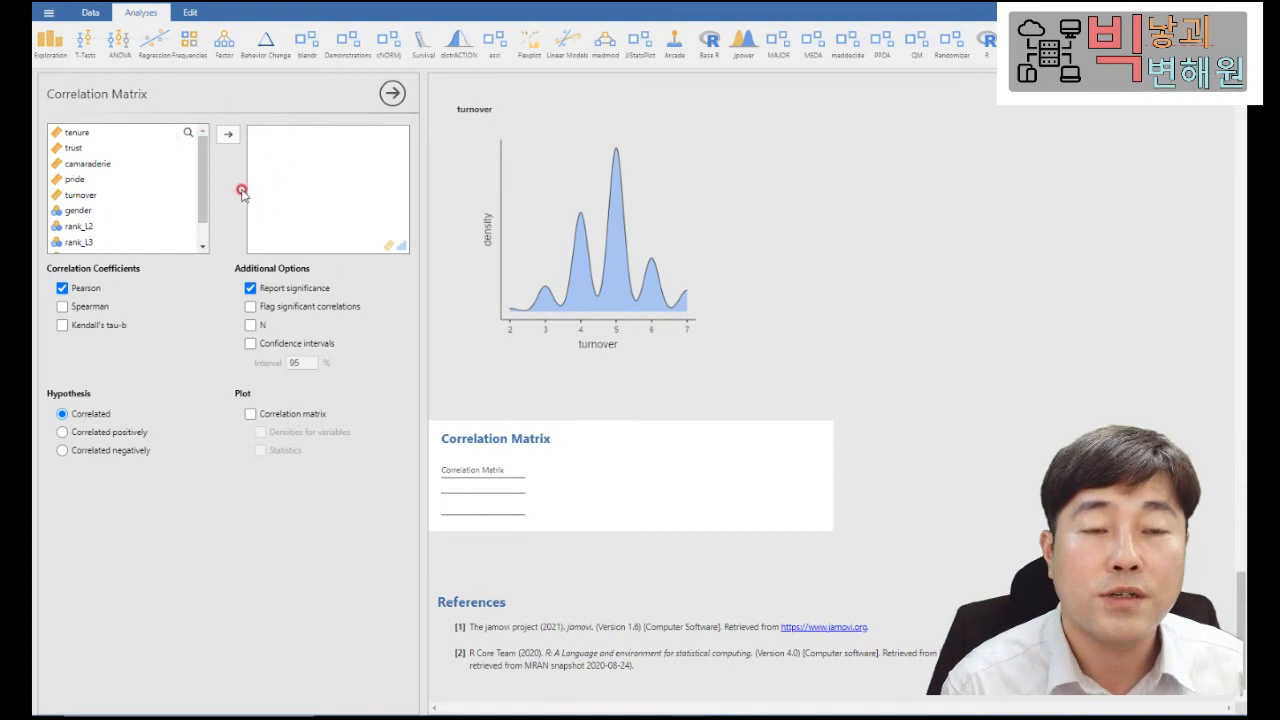
left_click_drag(209, 184, 201, 144)
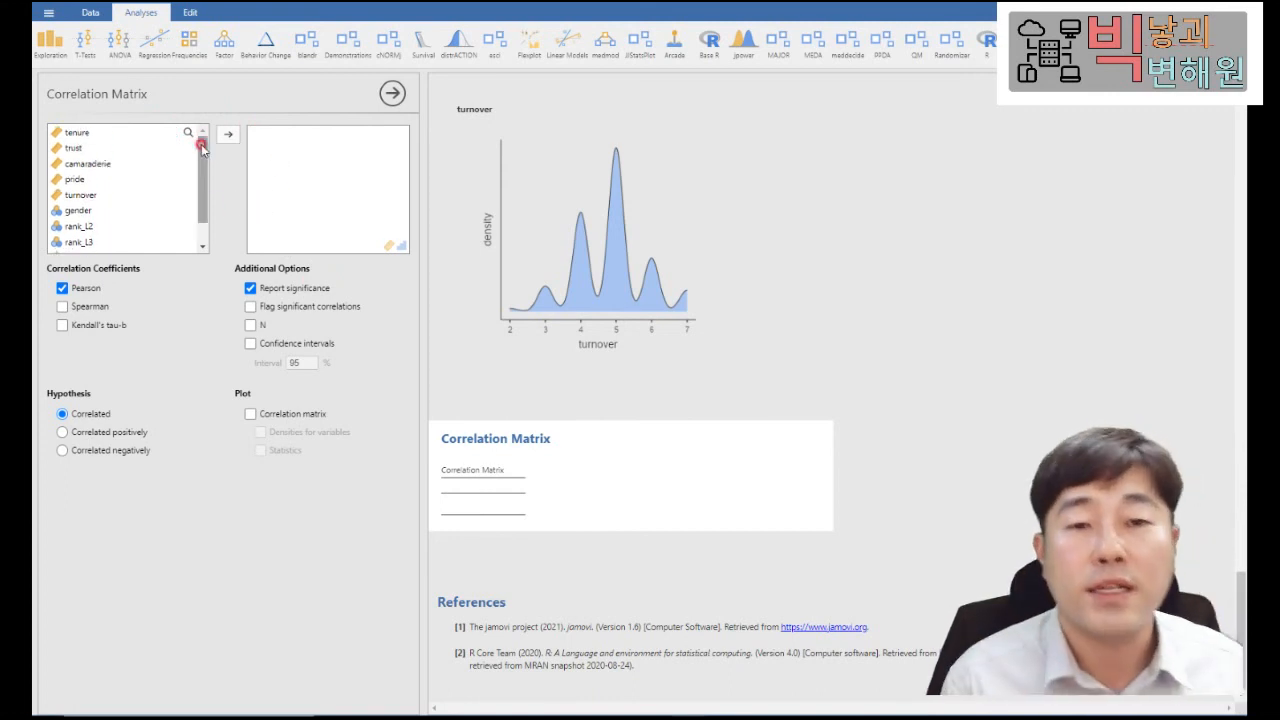
scroll(175, 190, "down", 1)
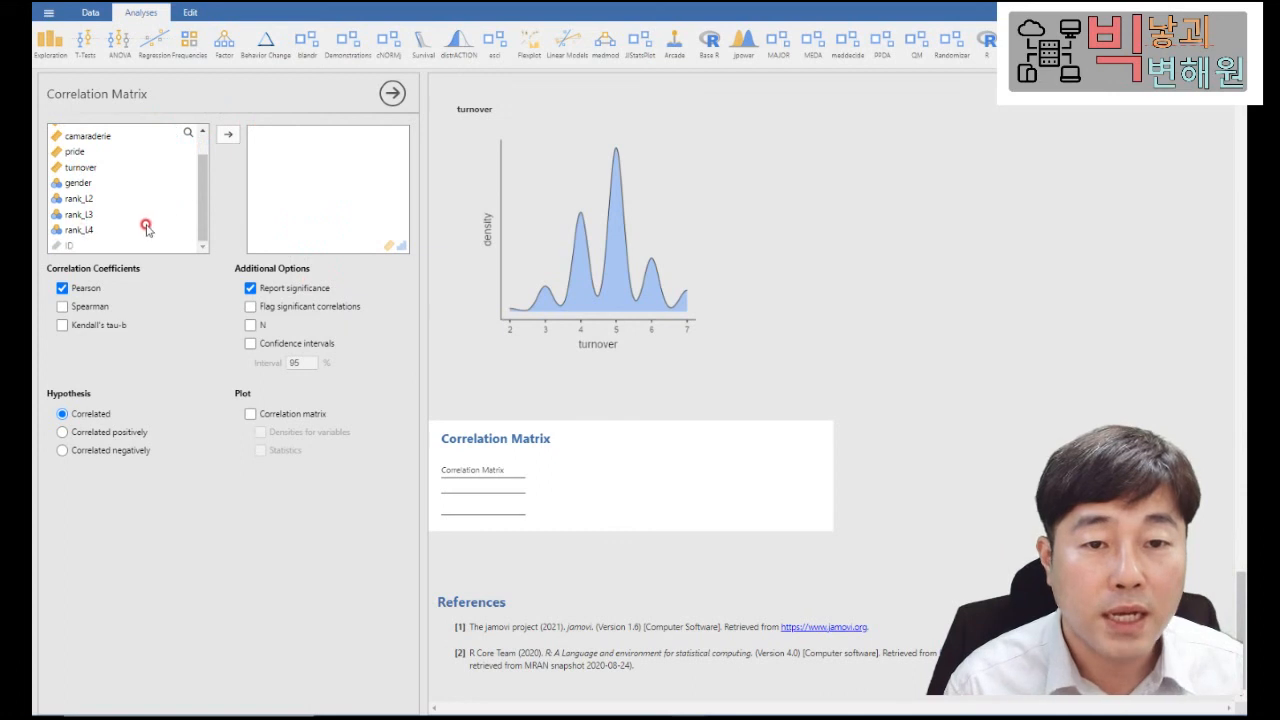
left_click(57, 231)
scroll(70, 190, "up", 1)
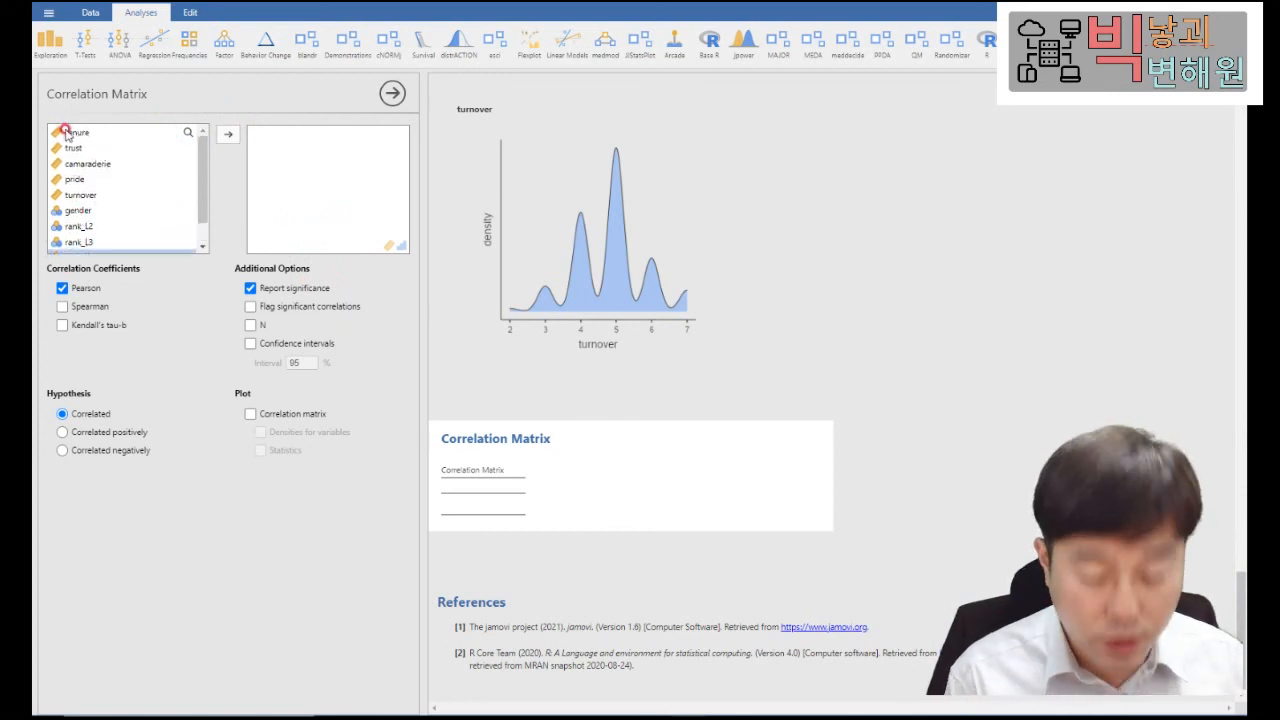
left_click(65, 133, "shift")
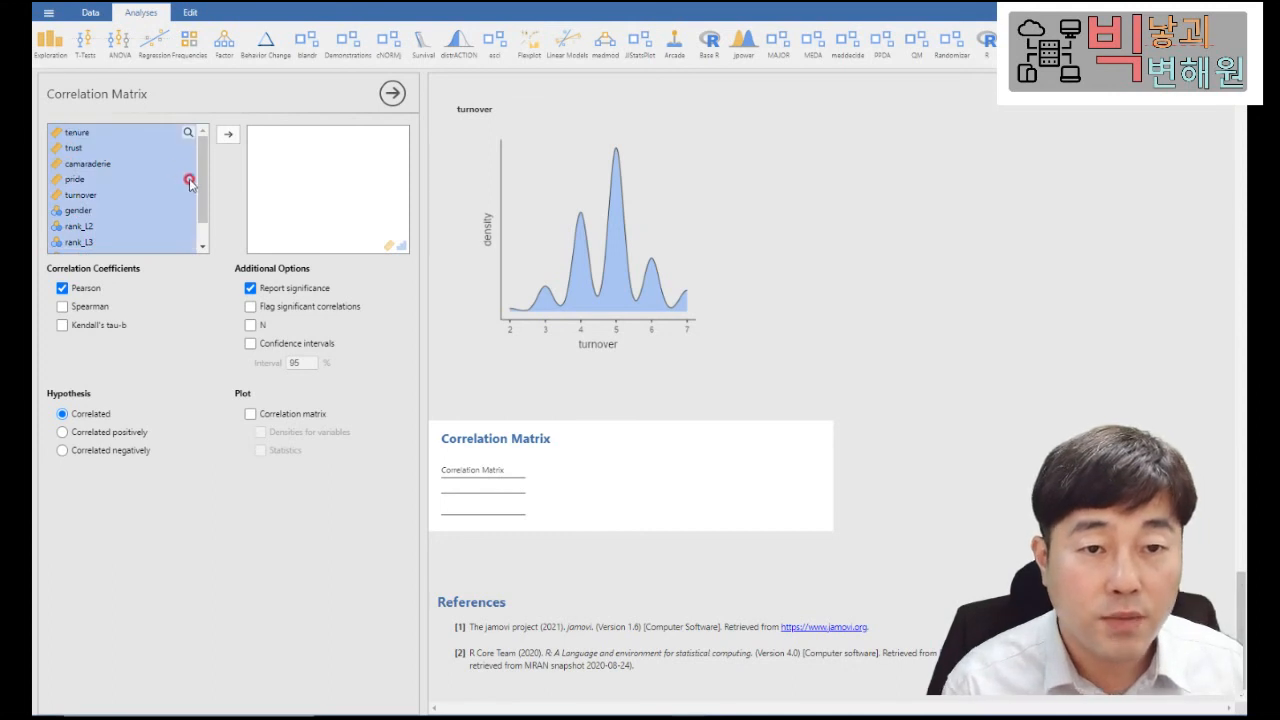
scroll(190, 180, "down", 1)
scroll(205, 170, "up", 1)
left_click(228, 134)
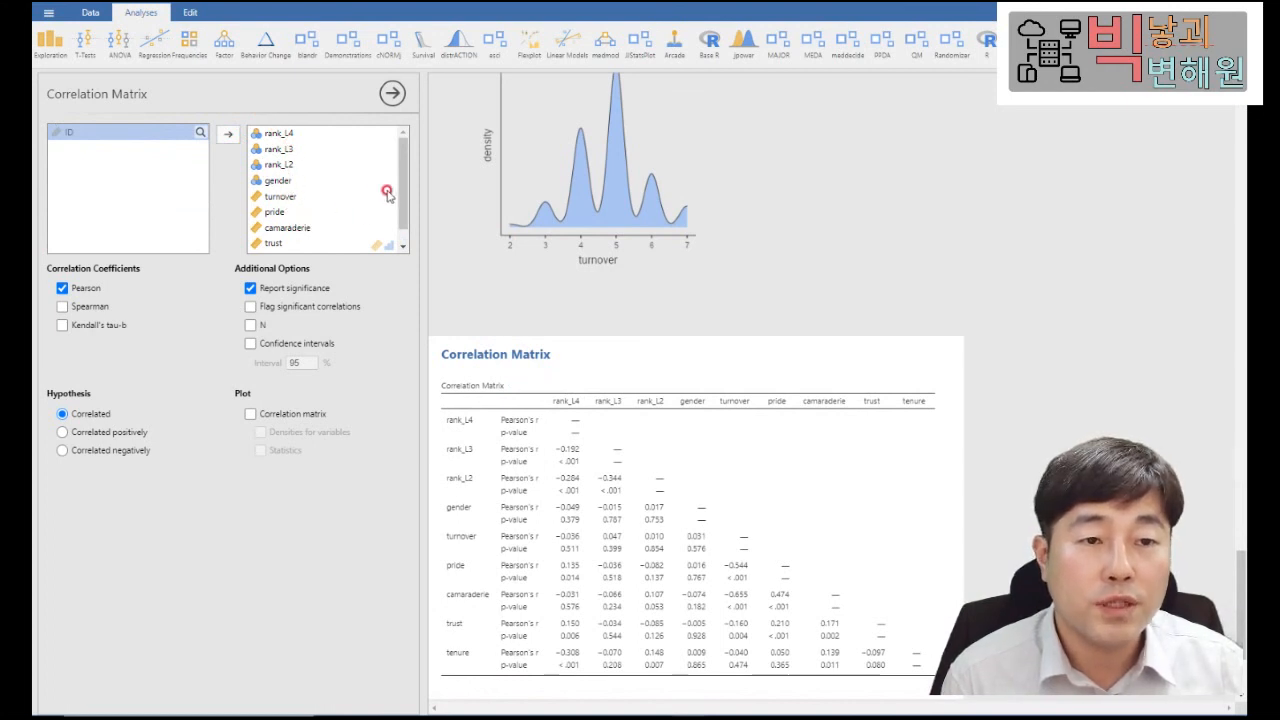
scroll(405, 205, "down", 1)
scroll(408, 205, "up", 1)
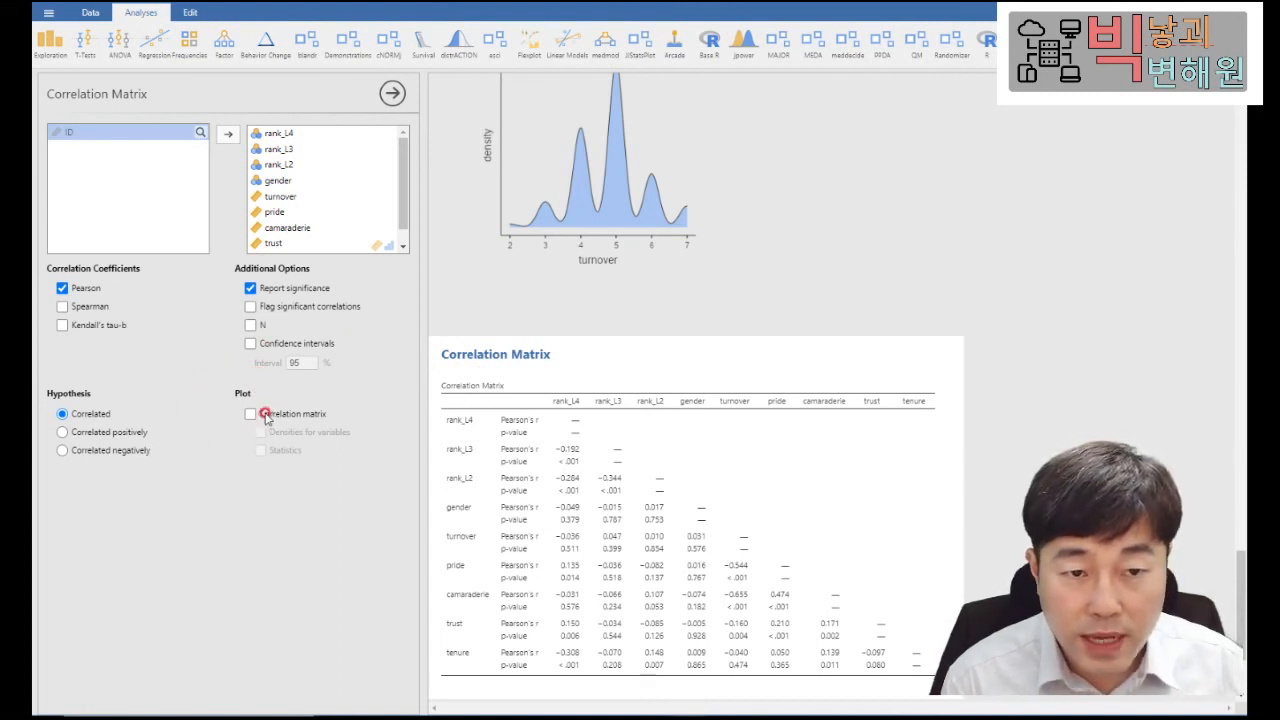
Flag the significant correlations in the correlation matrix and examine the flagged coefficients.
left_click(262, 308)
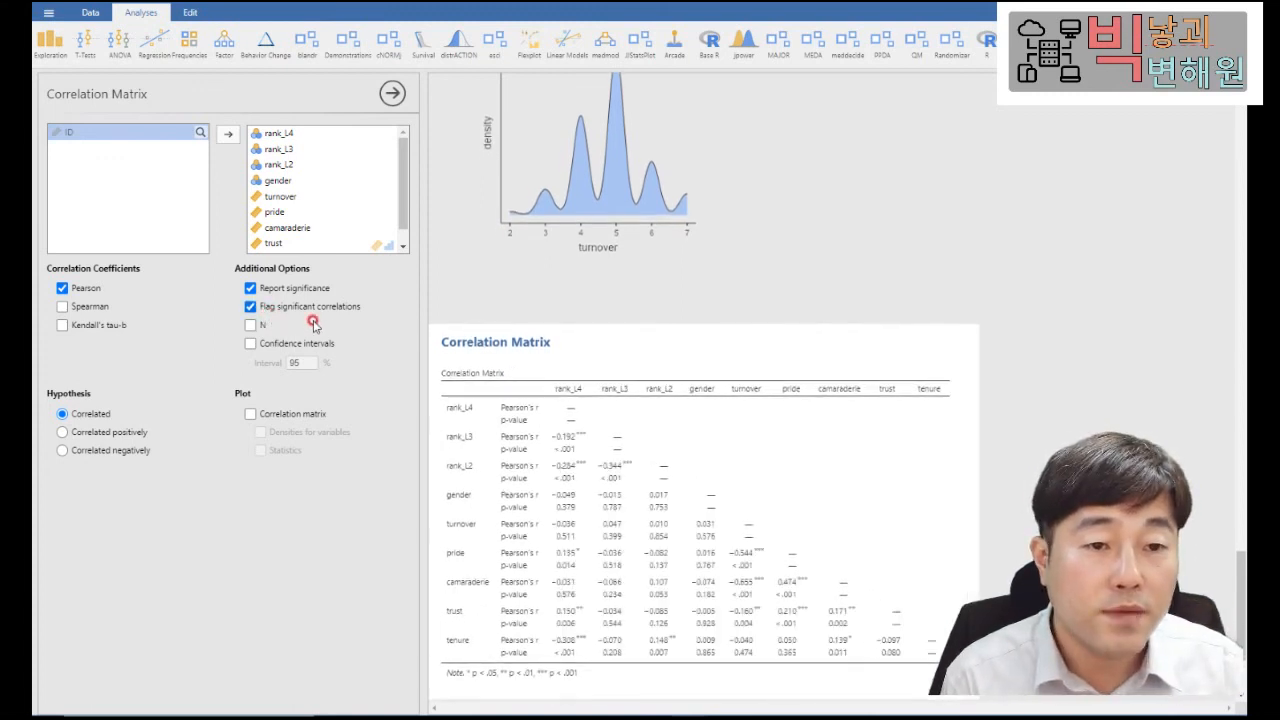
scroll(535, 418, "down", 1)
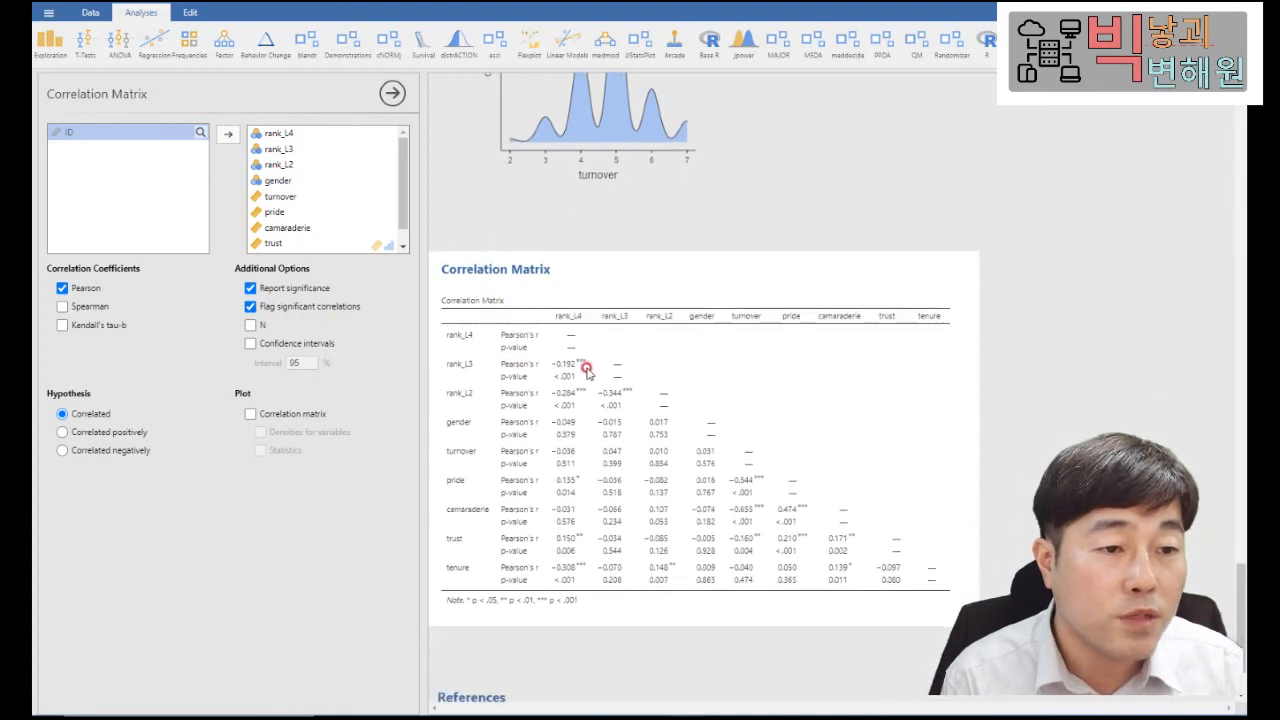
scroll(587, 374, "down", 1)
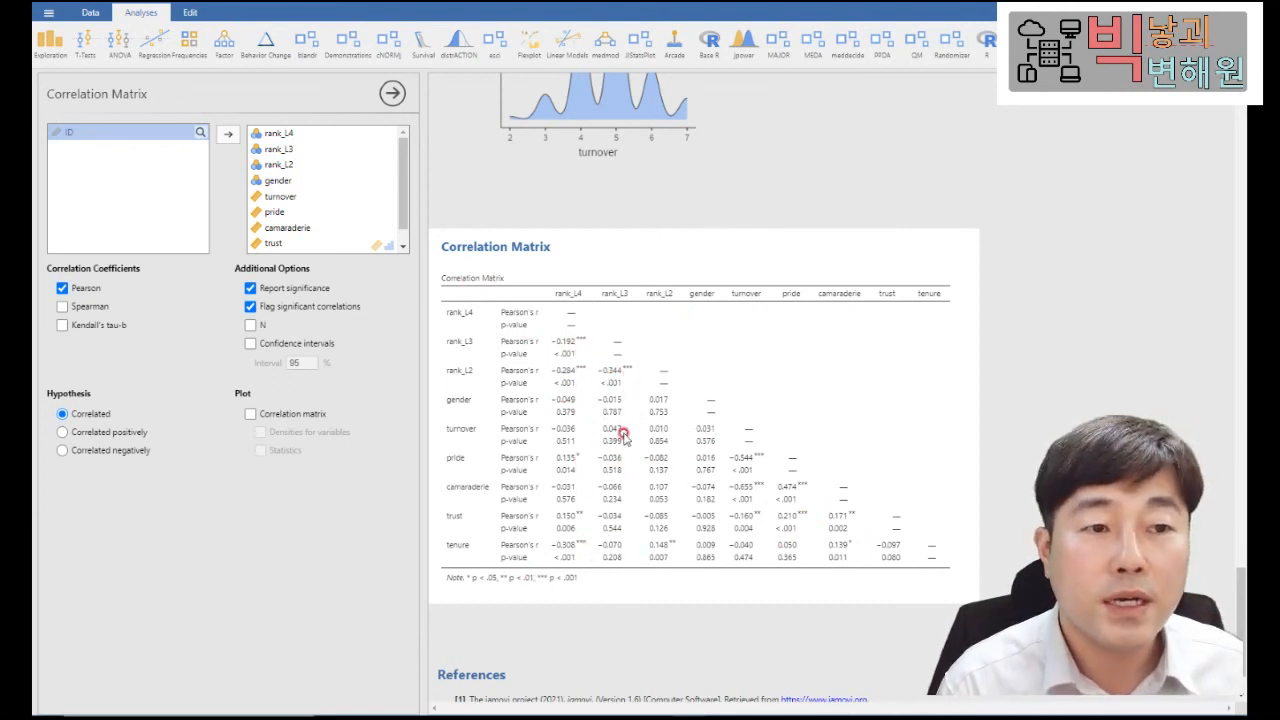
Add a correlation matrix plot that includes densities for variables and statistics.
left_click(252, 414)
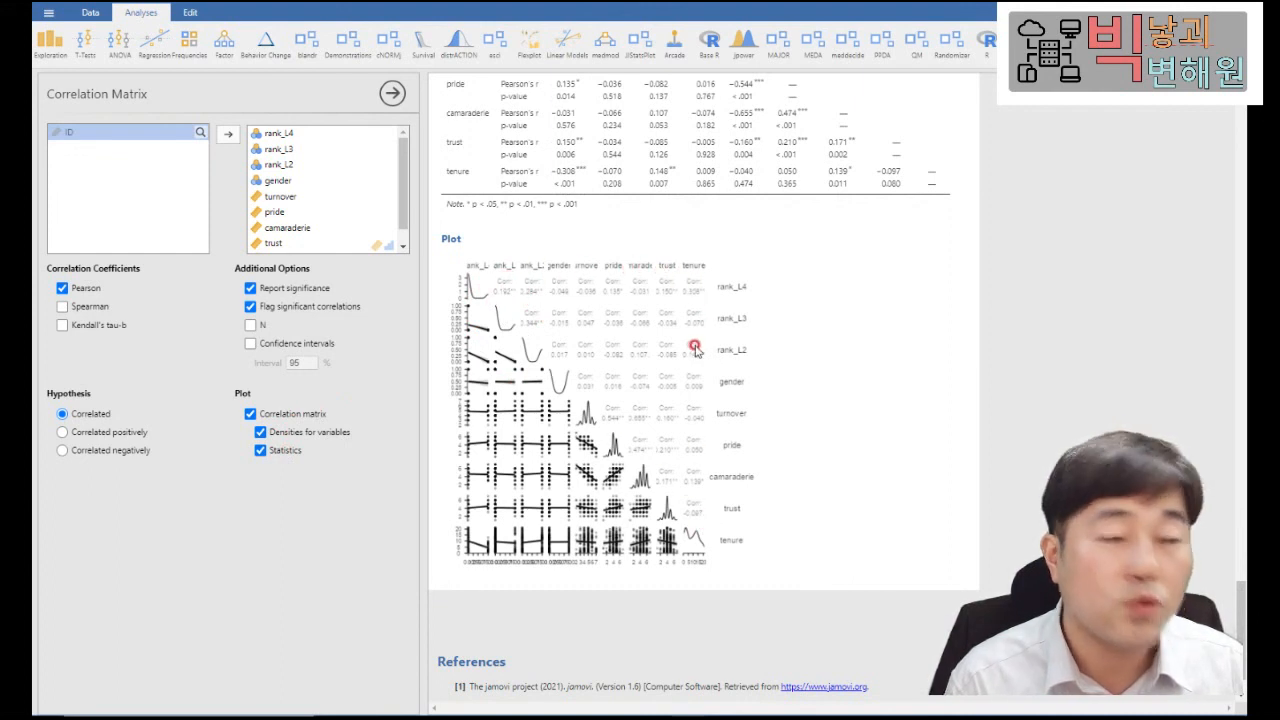
scroll(686, 436, "down", 1)
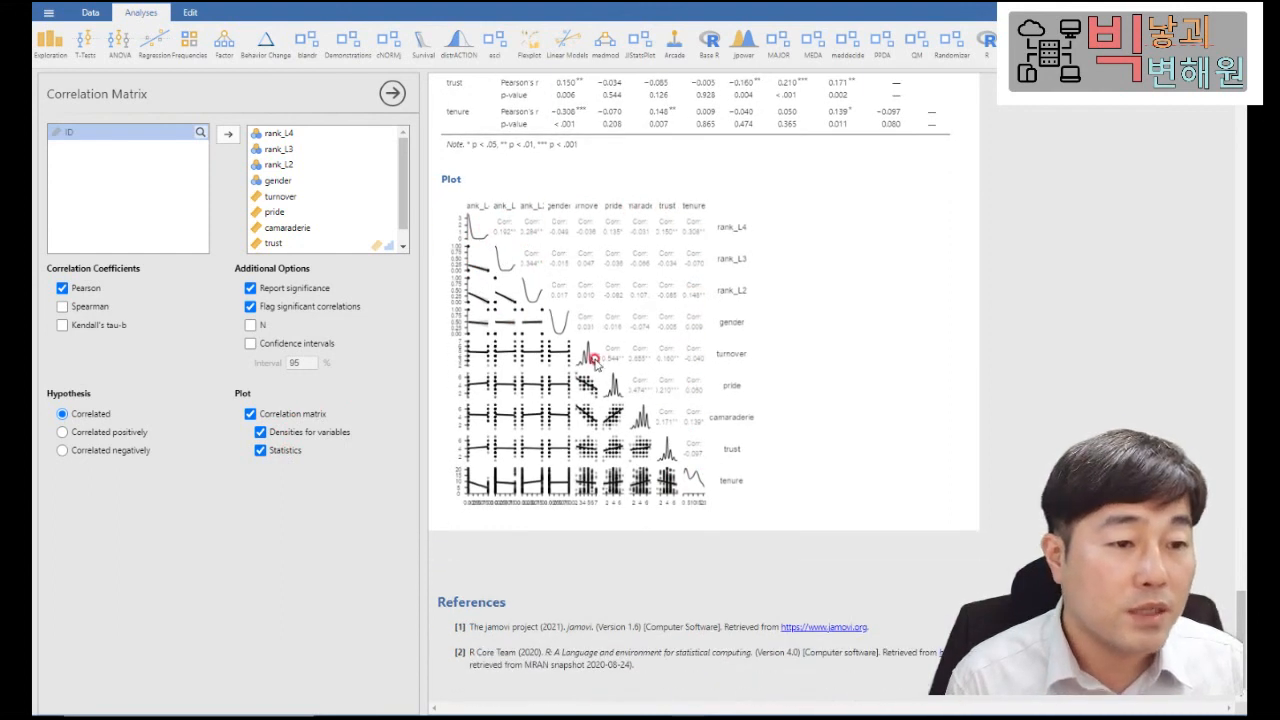
scroll(560, 326, "up", 2)
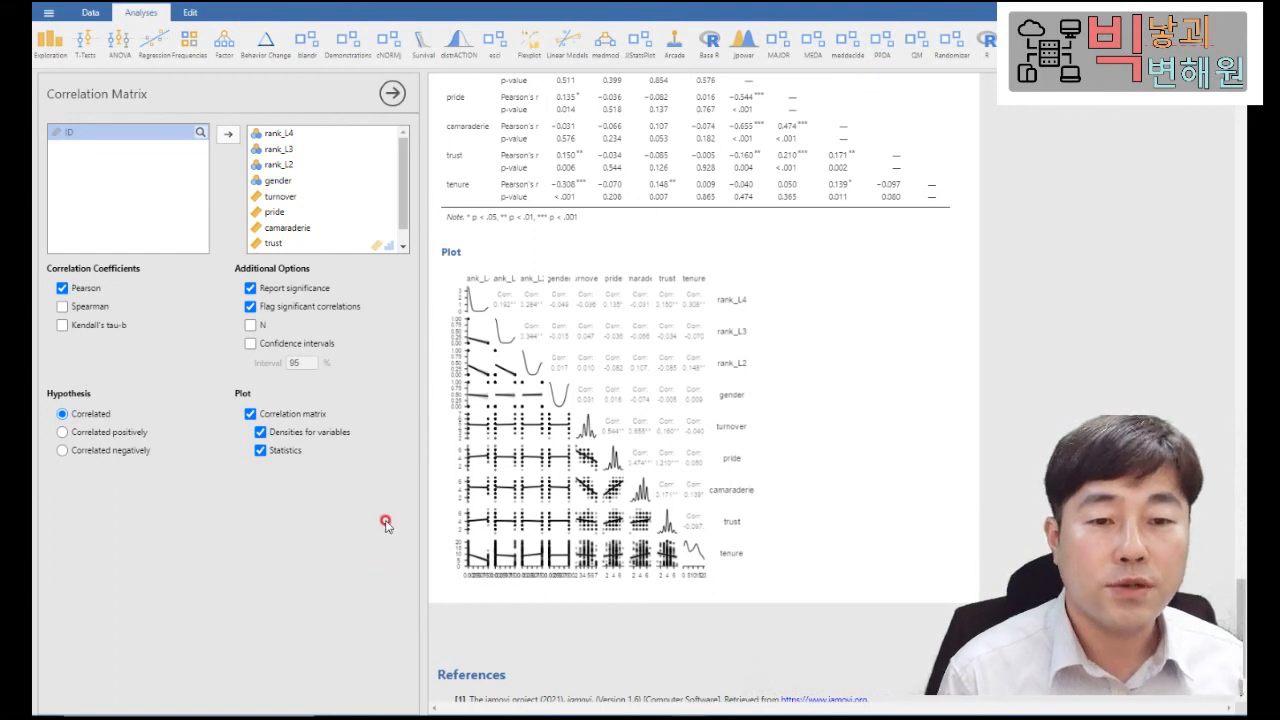
Compare the coefficients and significance flags in the correlation table with the scatterplots and densities in the plot.
left_click(78, 433)
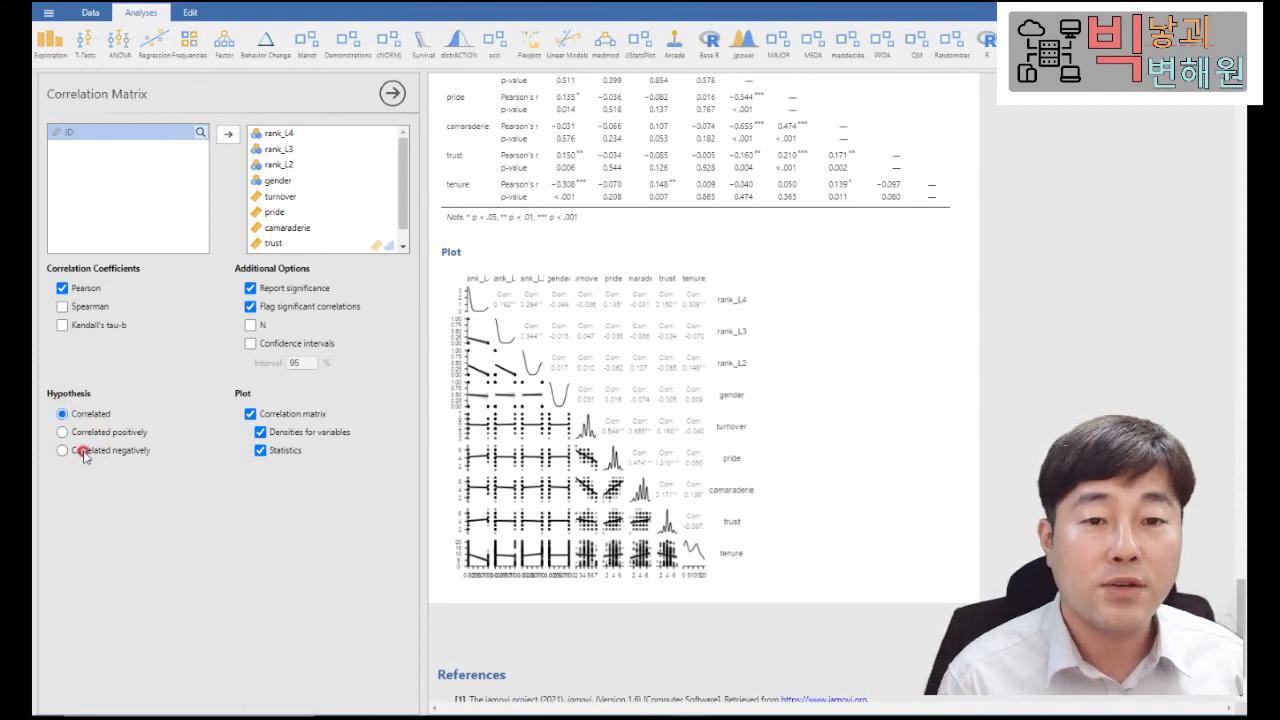
left_click(603, 313)
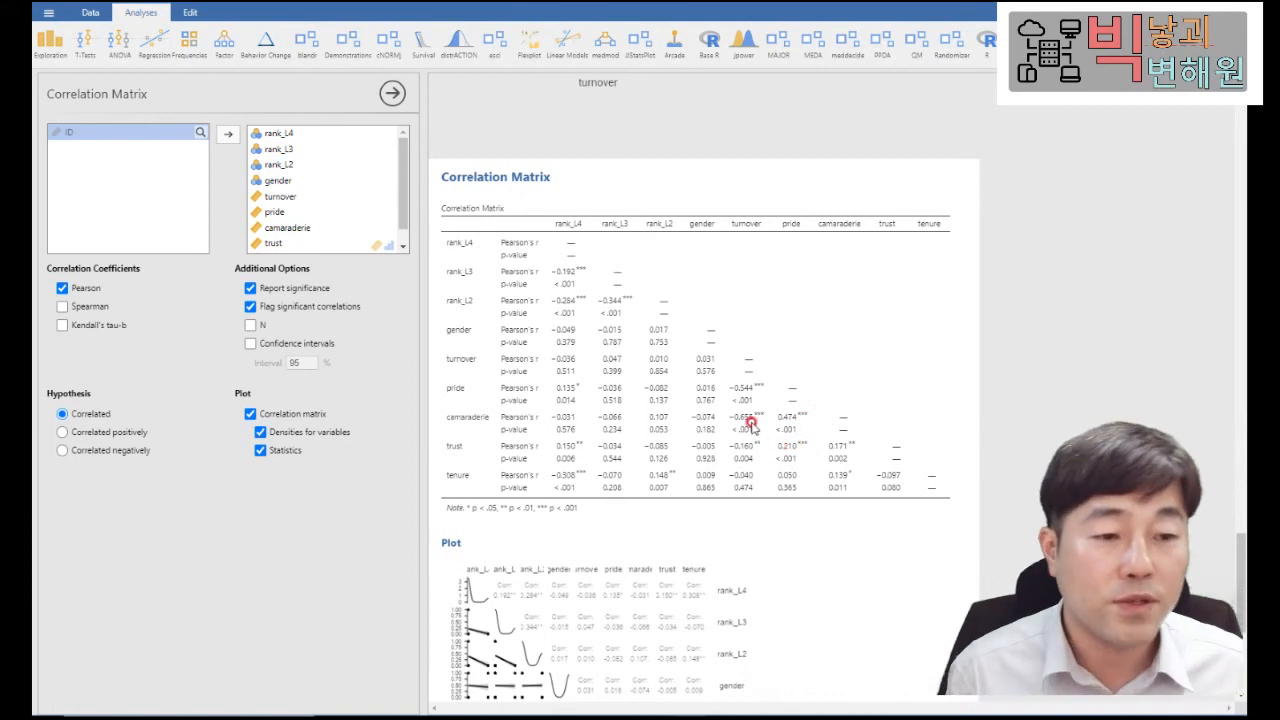
scroll(725, 472, "down", 3)
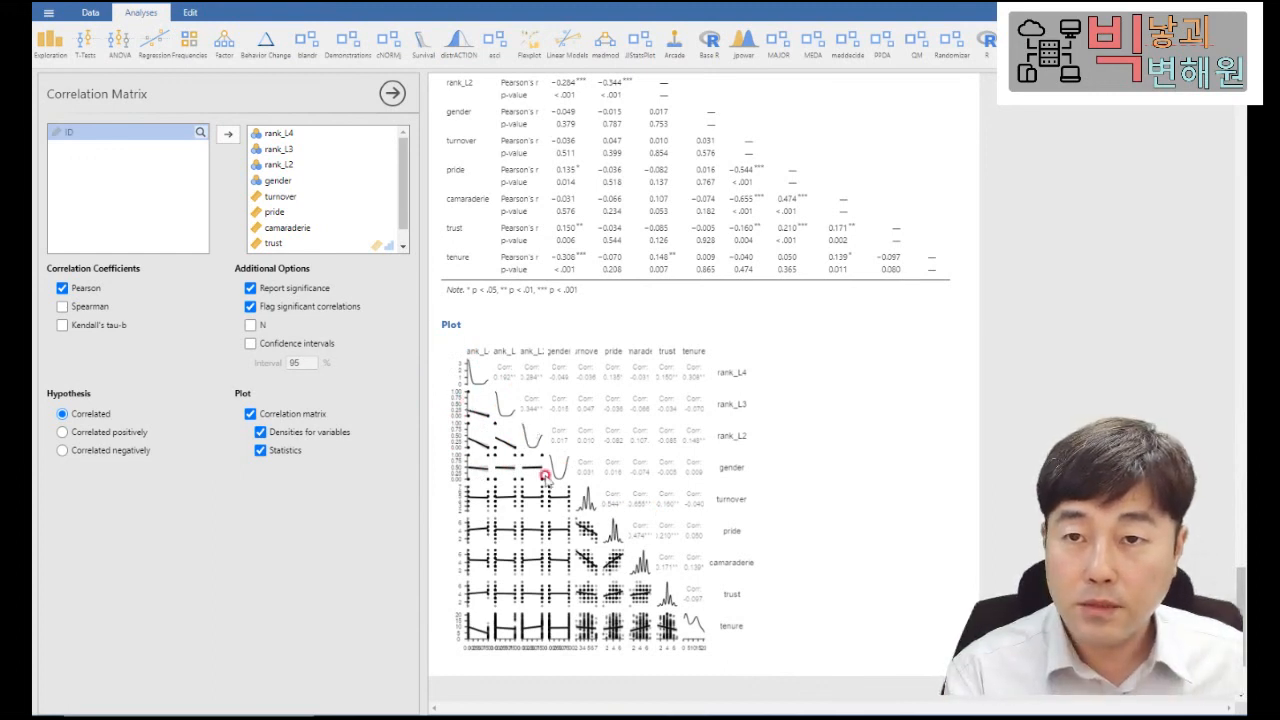
scroll(612, 228, "up", 1)
scroll(600, 210, "down", 3)
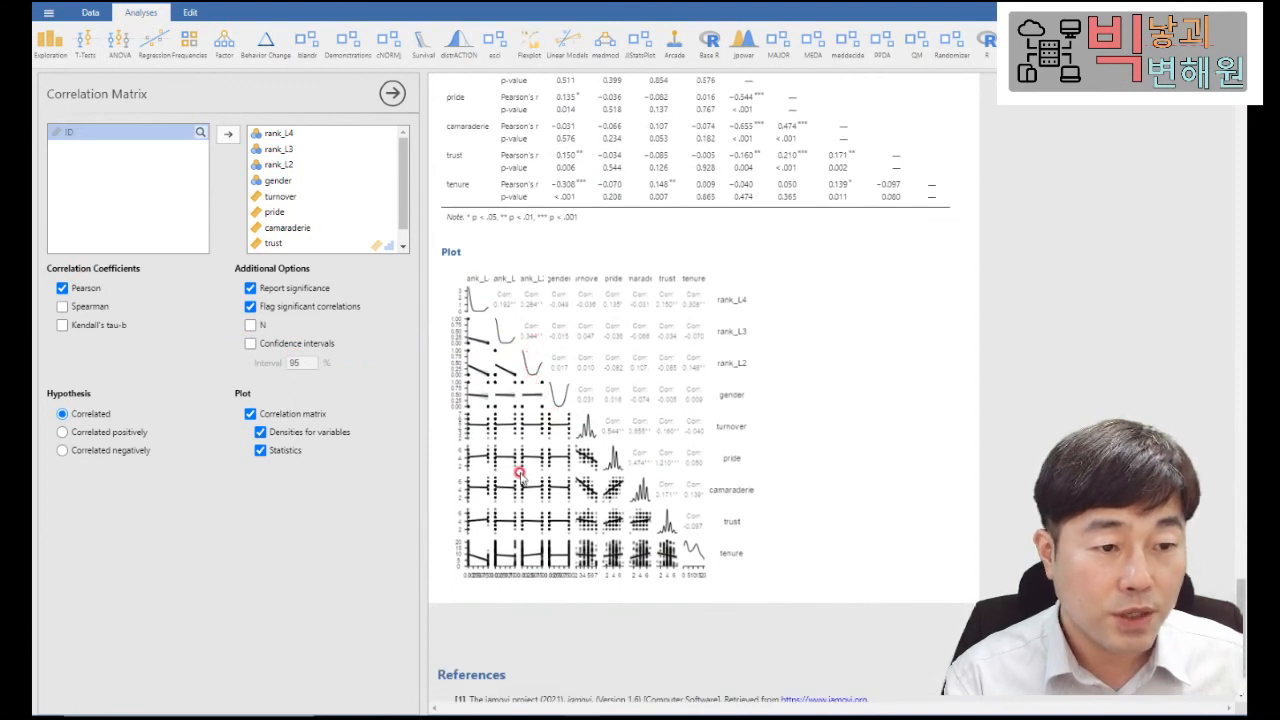
scroll(605, 503, "up", 2)
scroll(608, 503, "up", 1)
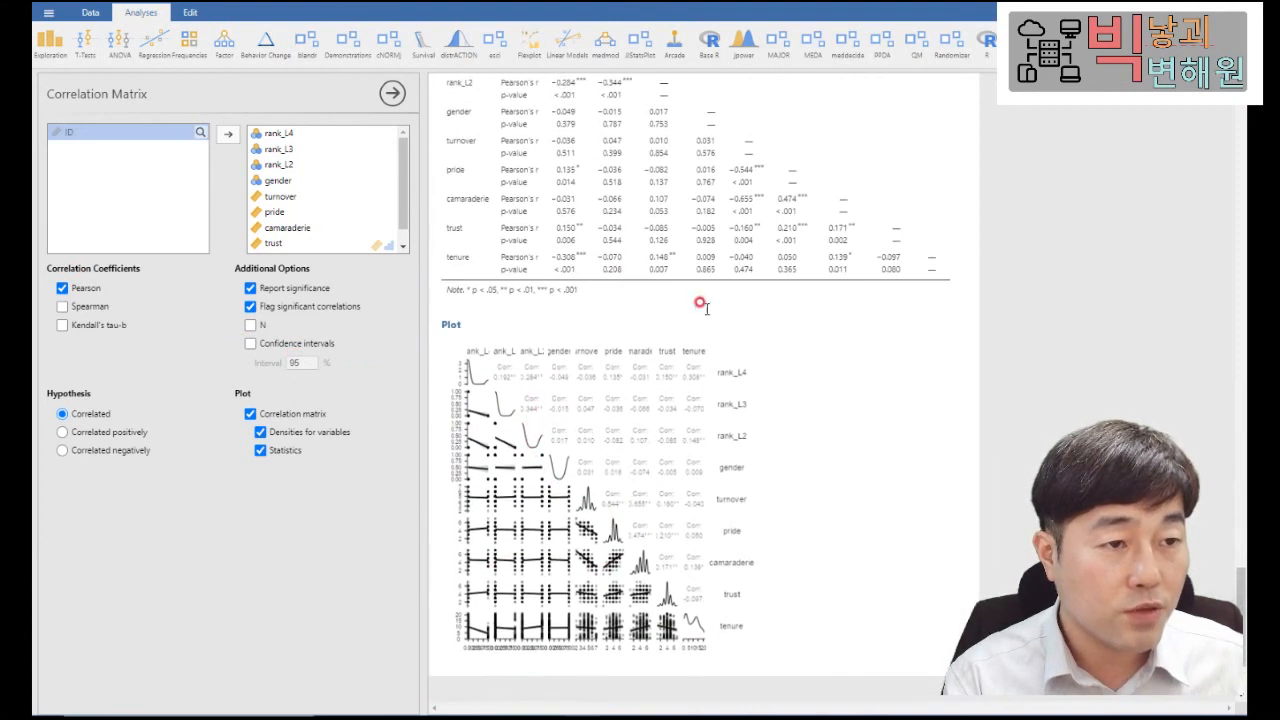